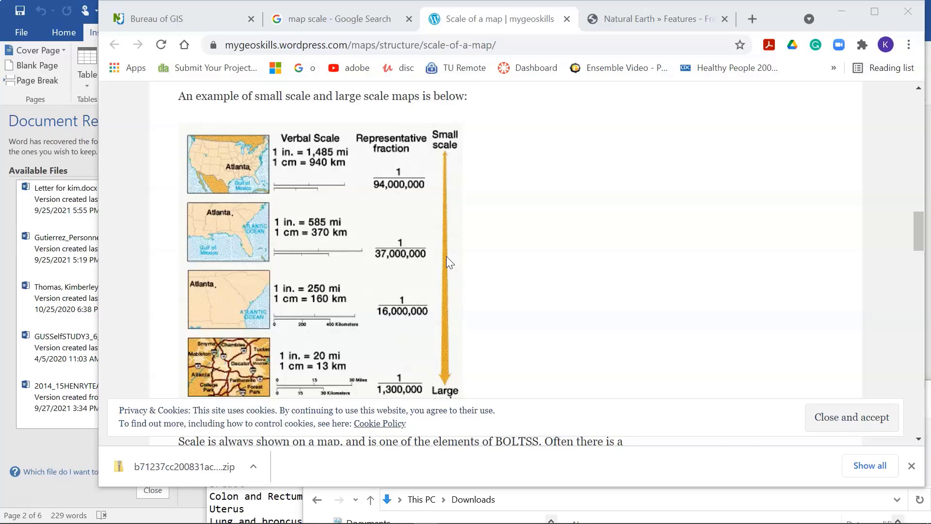
- Dismiss the cookie notice on the mygeoskills map-scale article
scroll(388, 208, "down", 3)
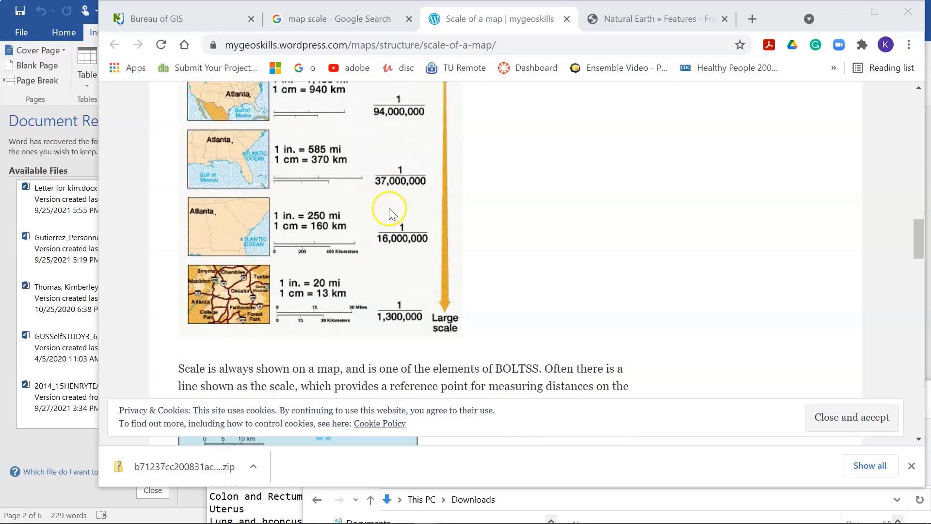
scroll(453, 253, "up", 3)
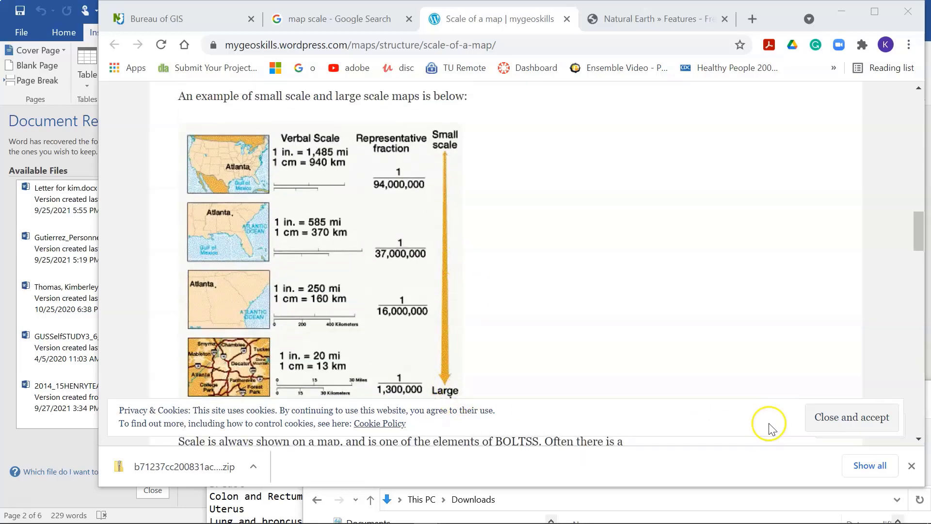
left_click(844, 418)
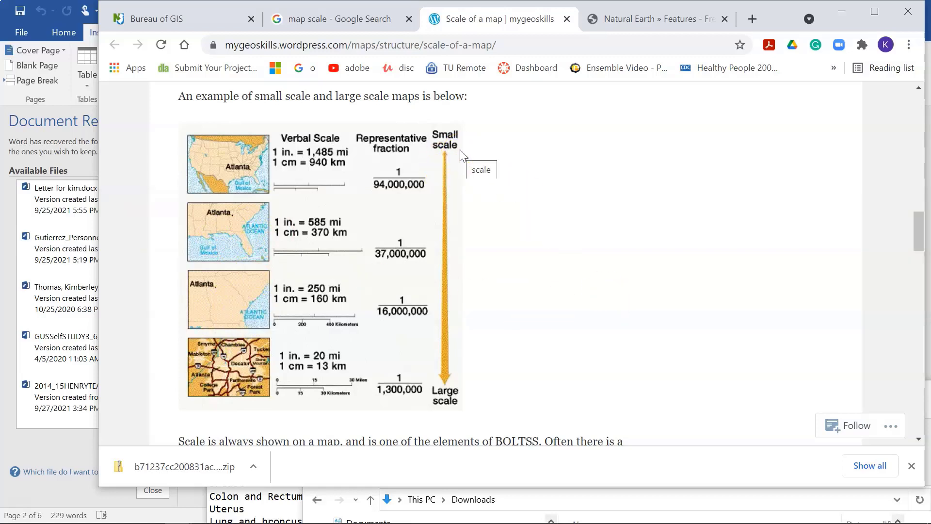
left_click(622, 19)
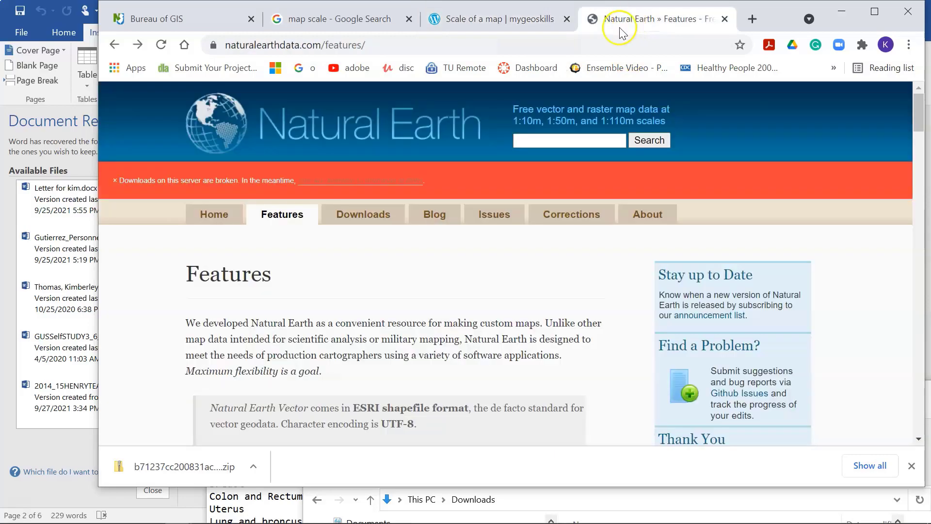
scroll(389, 290, "down", 1)
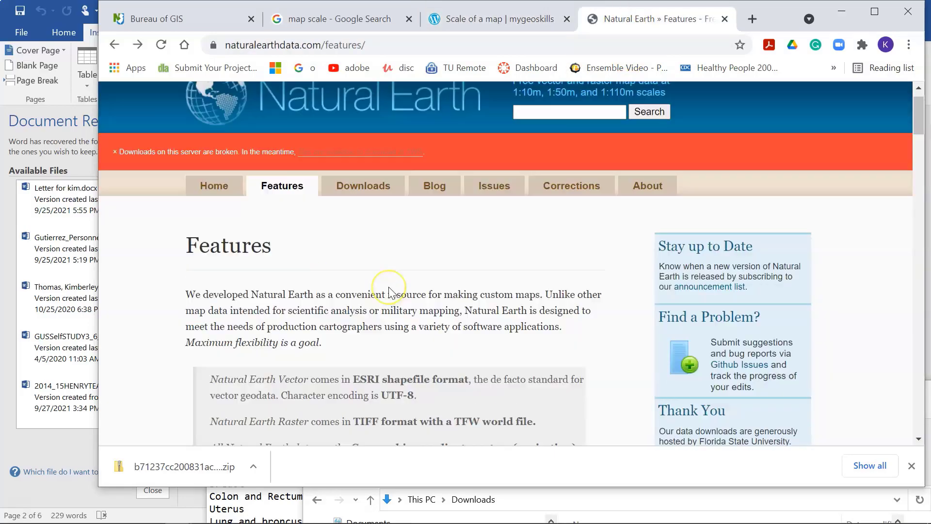
scroll(388, 290, "up", 1)
scroll(408, 317, "down", 7)
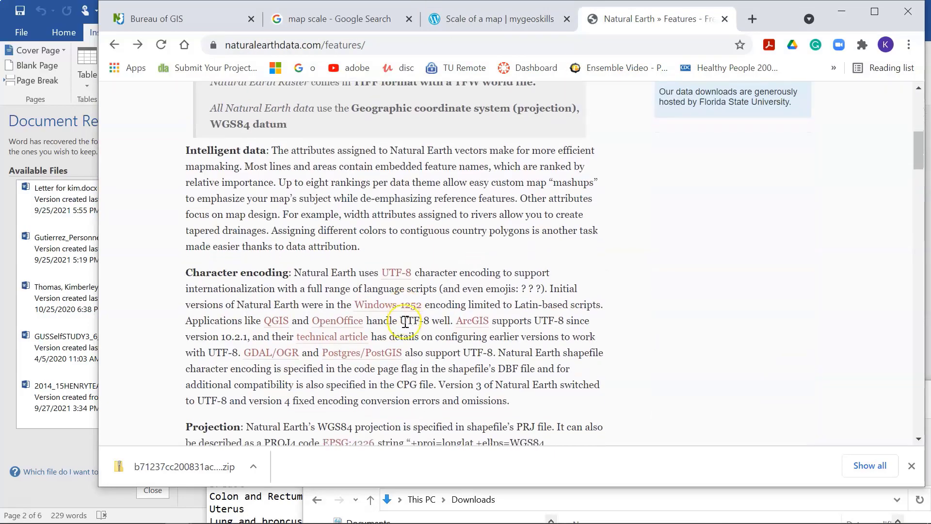
scroll(405, 325, "down", 14)
scroll(405, 325, "up", 2)
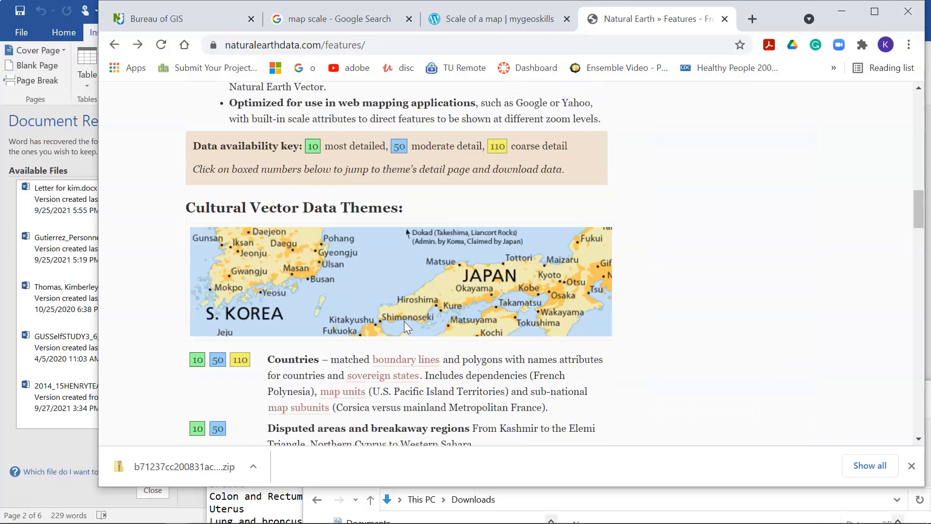
scroll(405, 323, "down", 4)
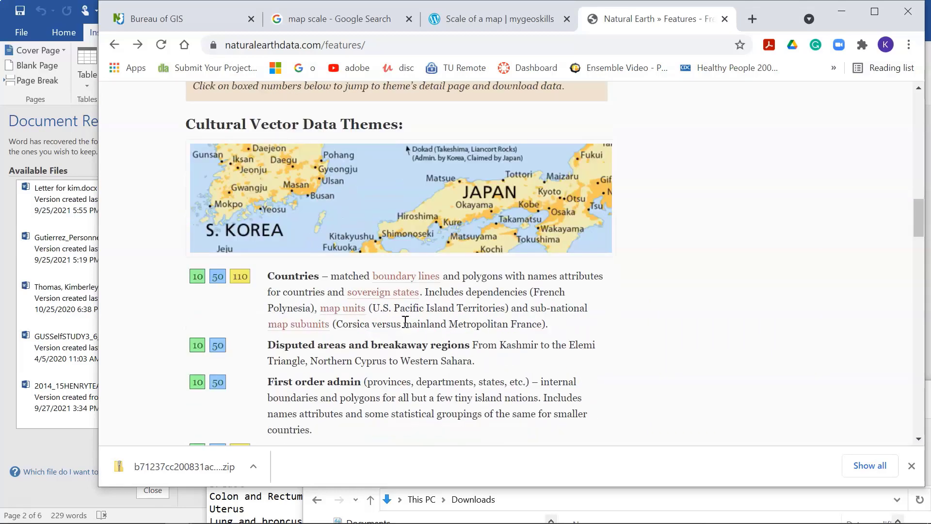
scroll(369, 306, "up", 2)
scroll(377, 307, "down", 2)
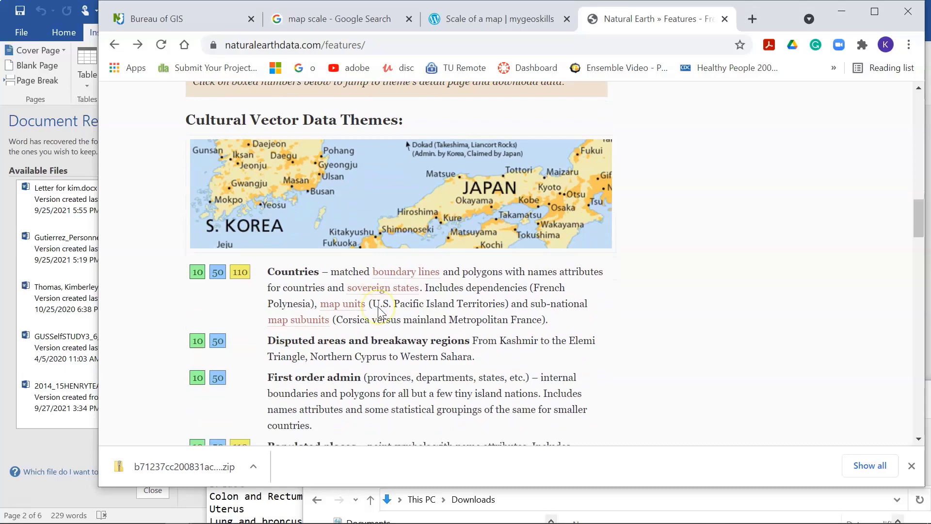
scroll(379, 311, "down", 1)
scroll(379, 307, "down", 2)
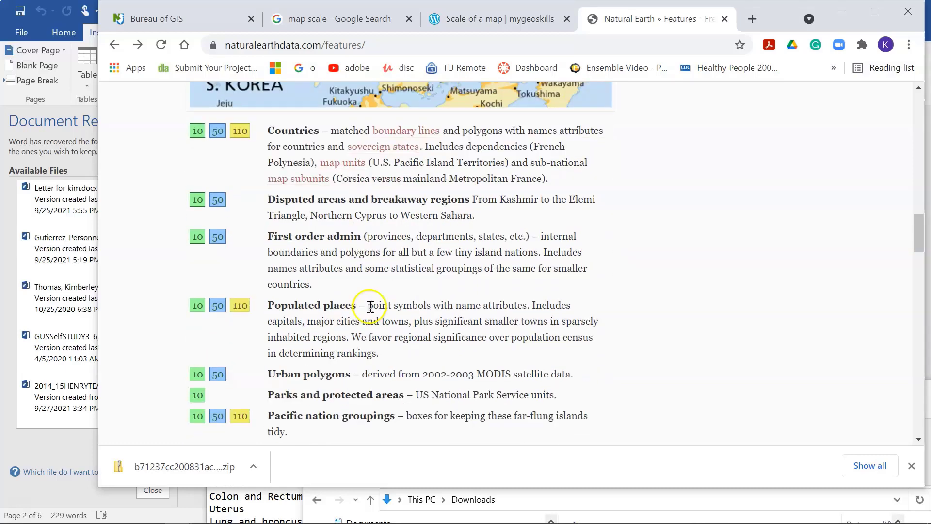
scroll(316, 297, "down", 1)
scroll(322, 236, "down", 1)
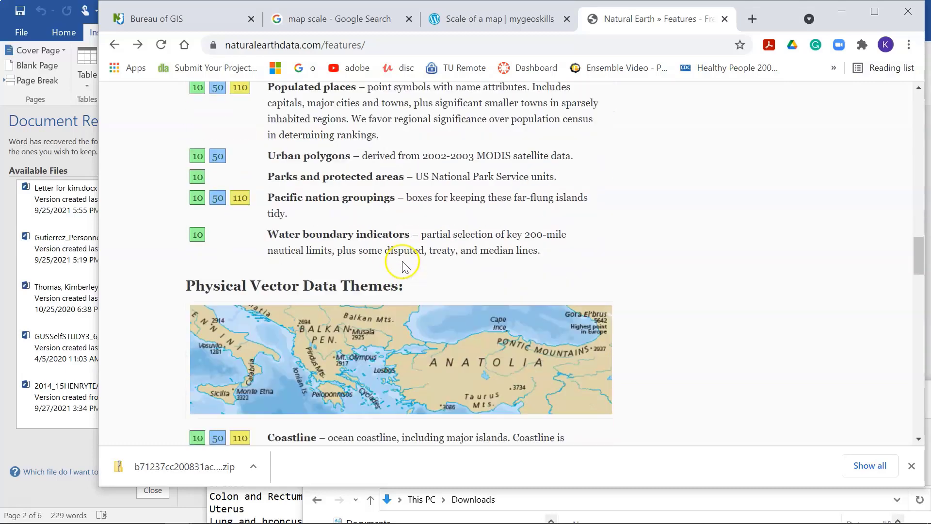
scroll(453, 236, "up", 4)
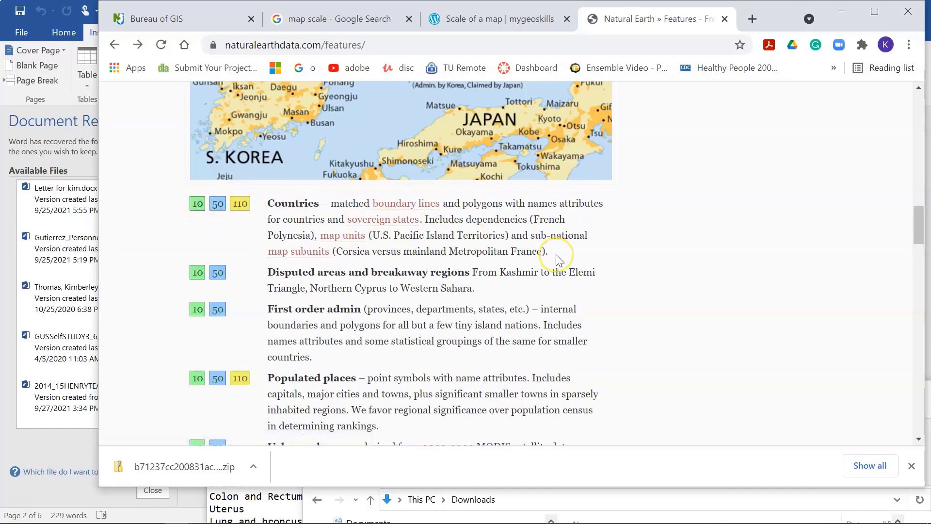
scroll(558, 261, "up", 15)
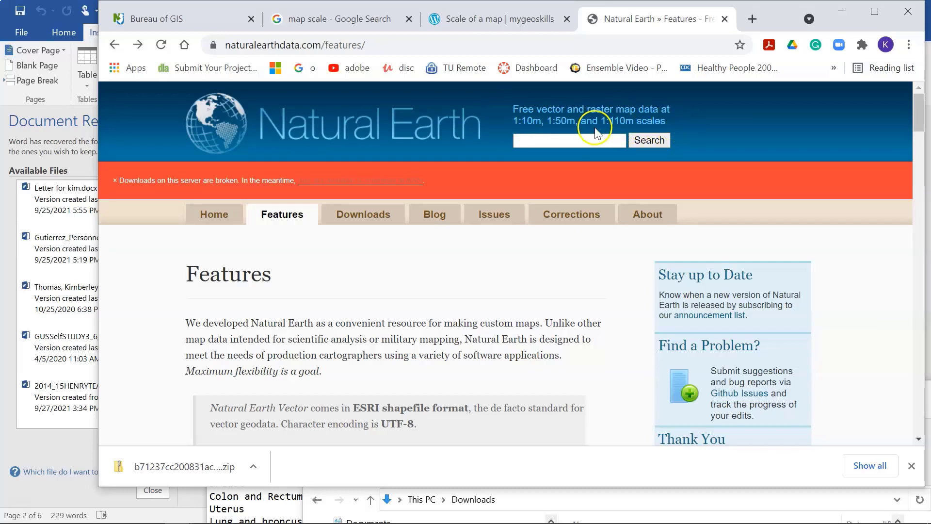
left_click_drag(607, 120, 667, 121)
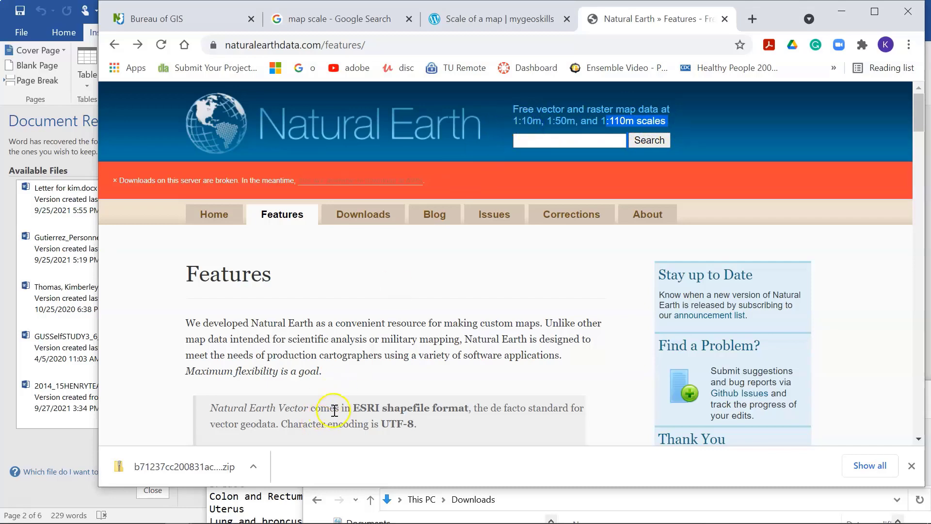
- Scroll the Natural Earth Features page down to Raster Data Themes and back to the top
scroll(340, 408, "down", 10)
scroll(343, 389, "down", 20)
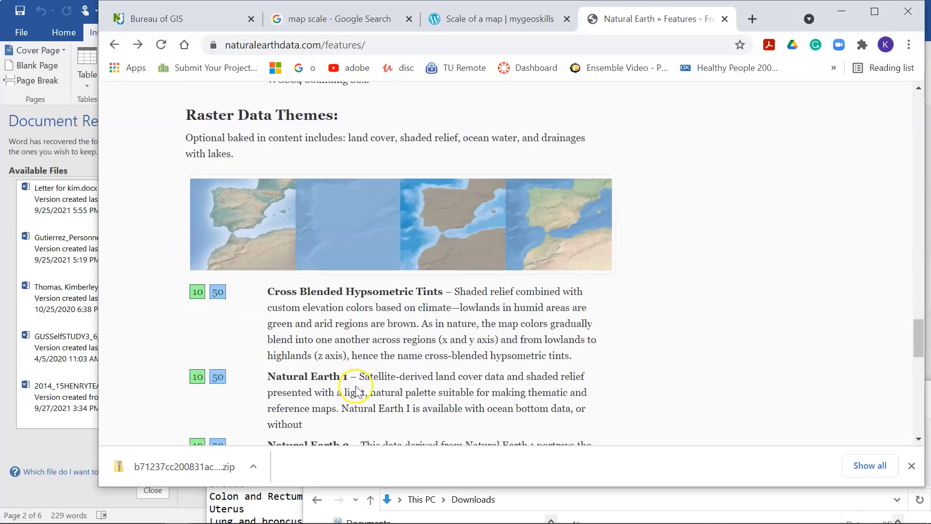
scroll(388, 349, "up", 5)
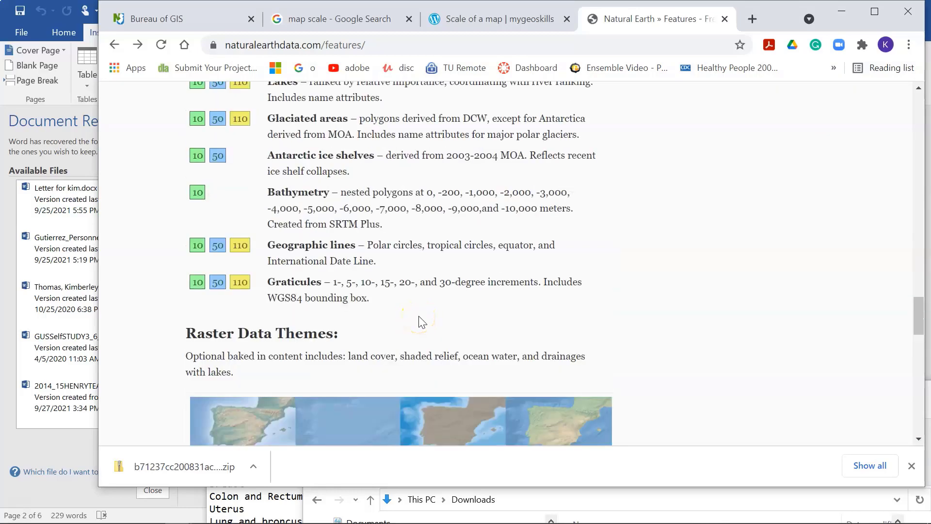
scroll(413, 329, "down", 7)
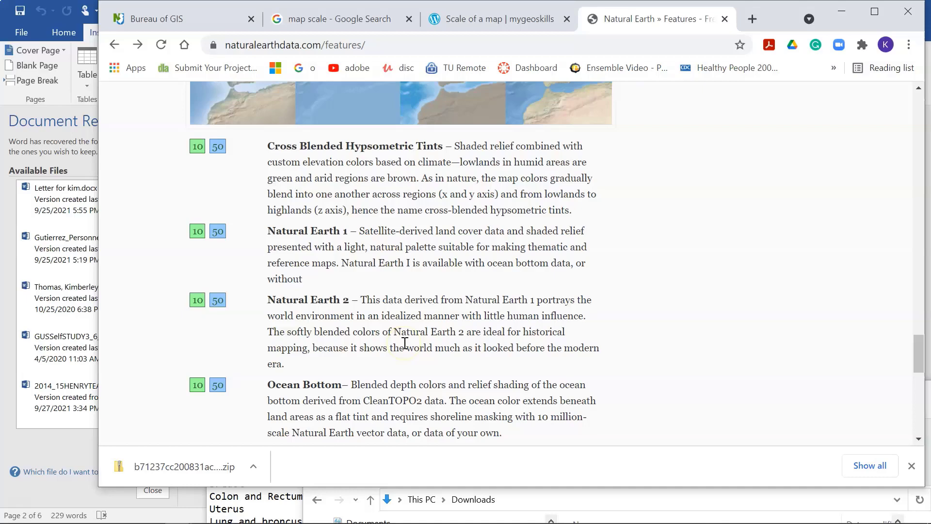
scroll(405, 343, "up", 3)
scroll(405, 343, "up", 3)
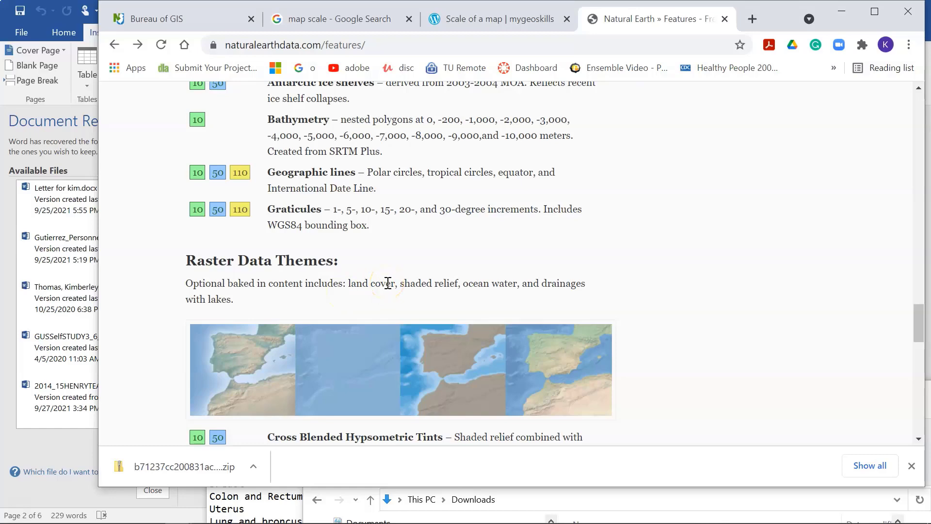
scroll(381, 287, "down", 1)
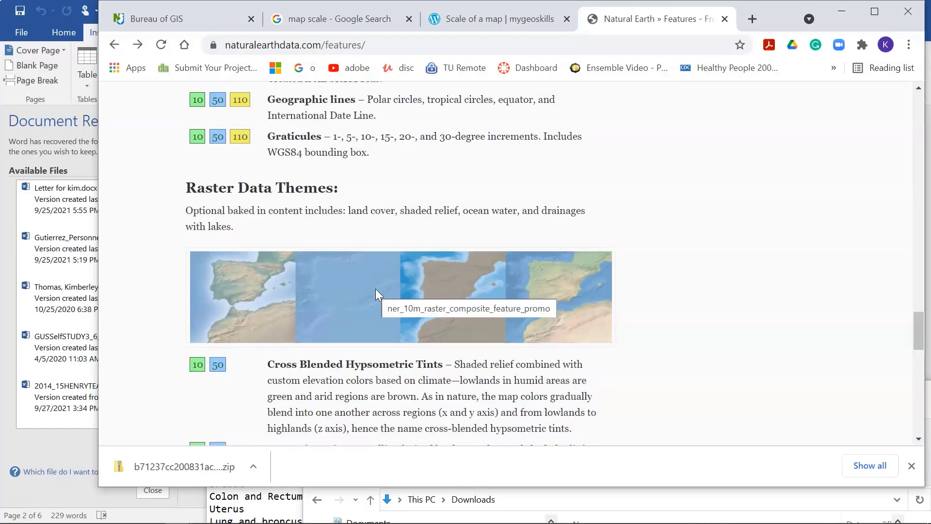
scroll(374, 266, "down", 1)
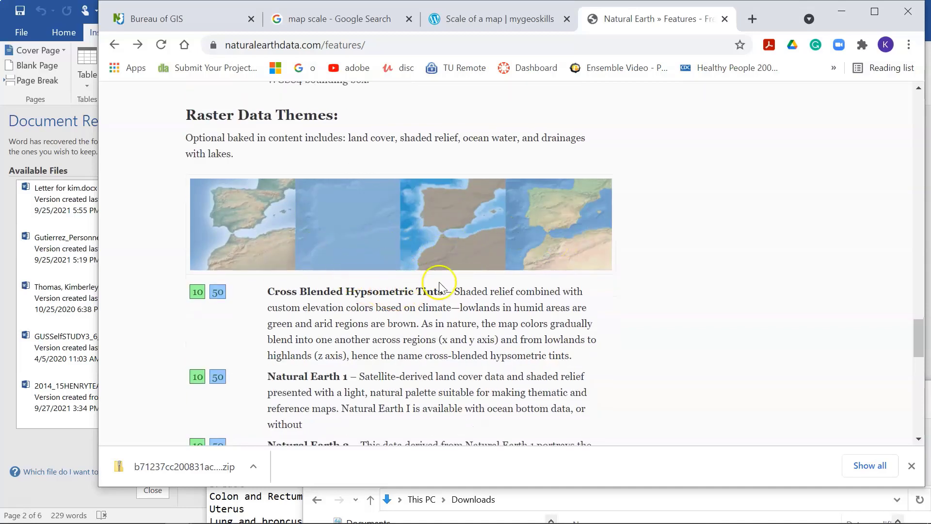
scroll(435, 290, "down", 1)
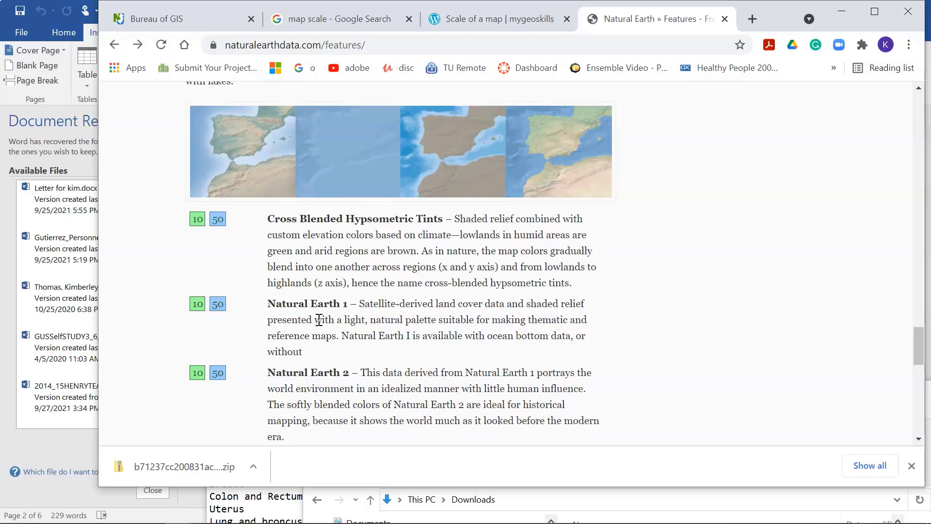
scroll(420, 268, "down", 1)
scroll(425, 326, "up", 6)
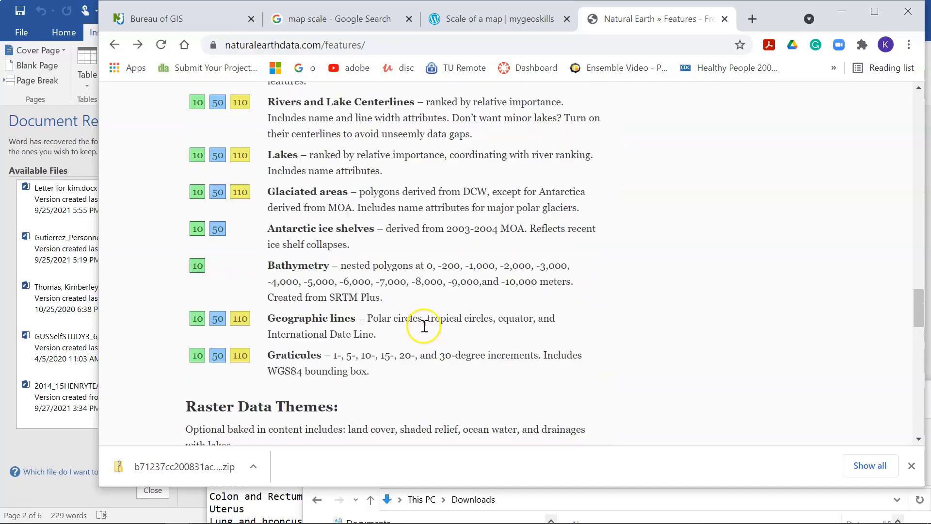
scroll(425, 326, "up", 20)
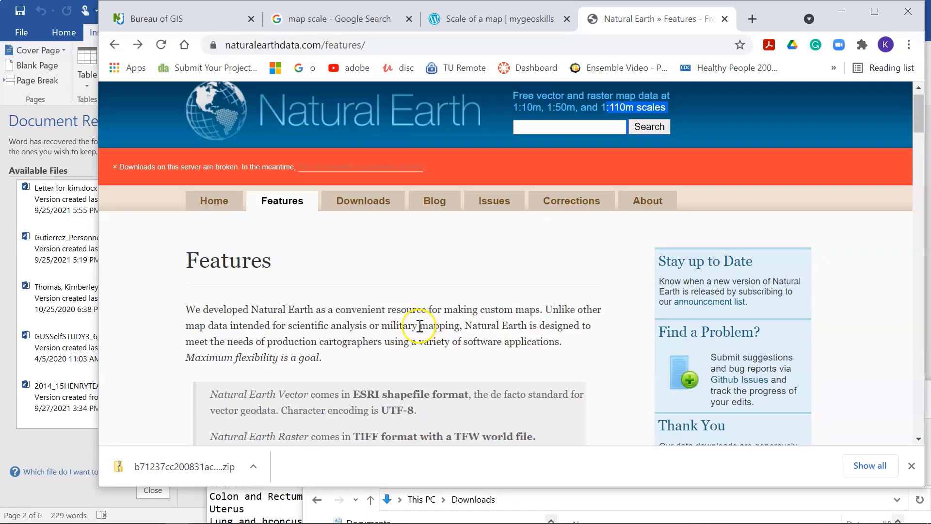
scroll(420, 326, "up", 1)
- Glance at the AWS download file list, then return to the Natural Earth Features page
left_click(326, 182)
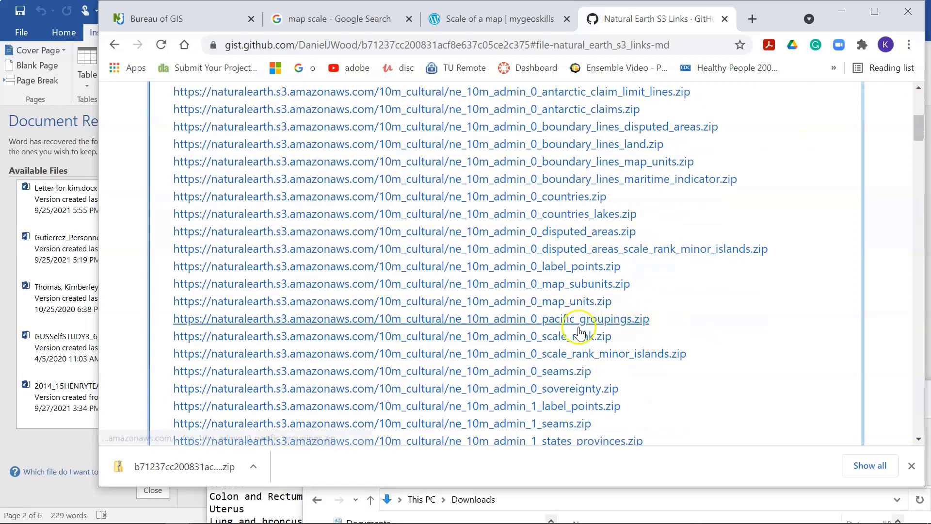
scroll(579, 332, "down", 20)
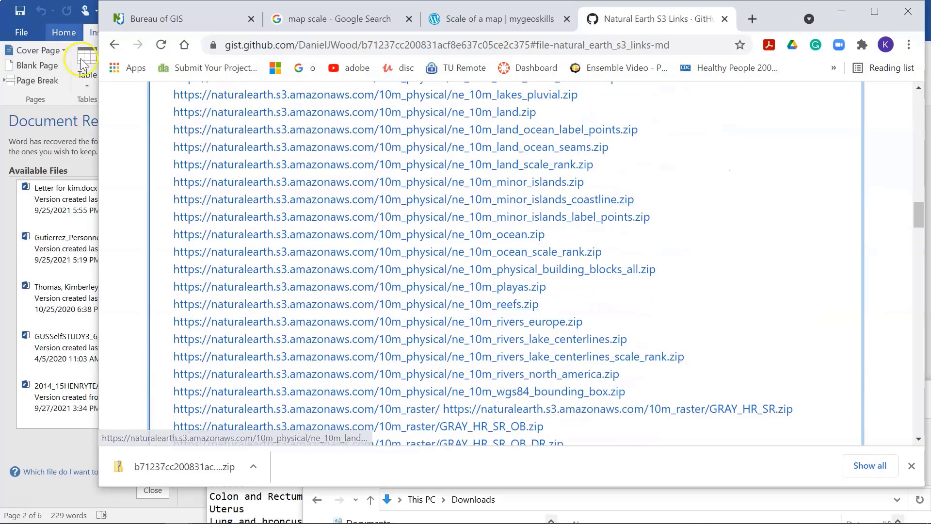
left_click(115, 44)
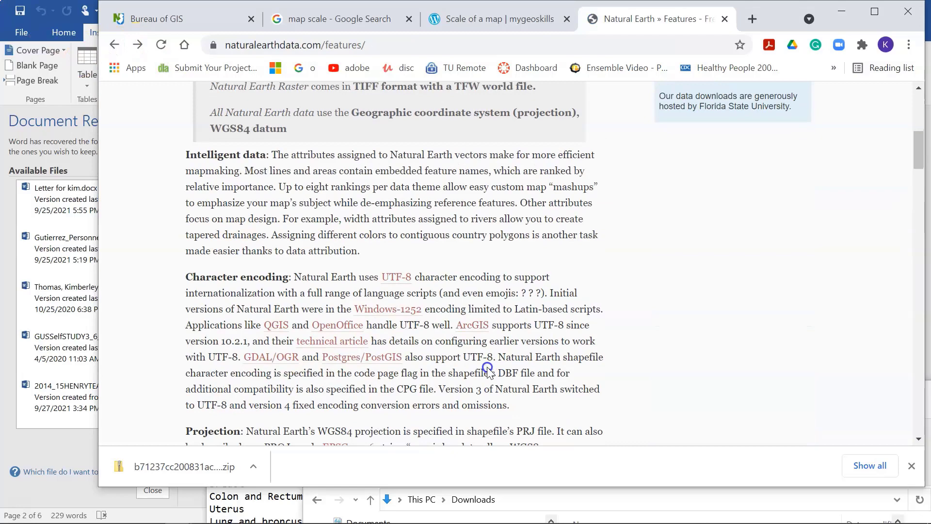
- Download the large-size Natural Earth I raster NE1_HR_LC.zip, retrying when it stalls
scroll(362, 330, "down", 20)
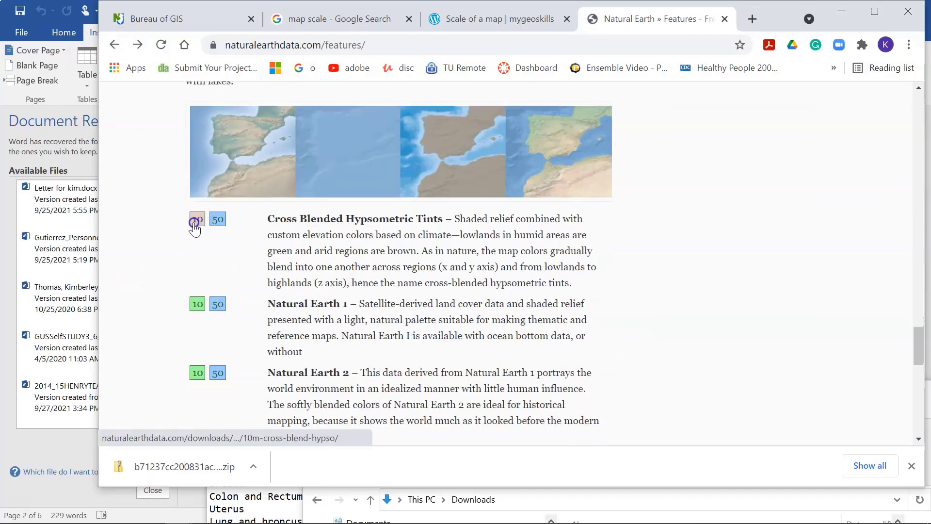
left_click(195, 221)
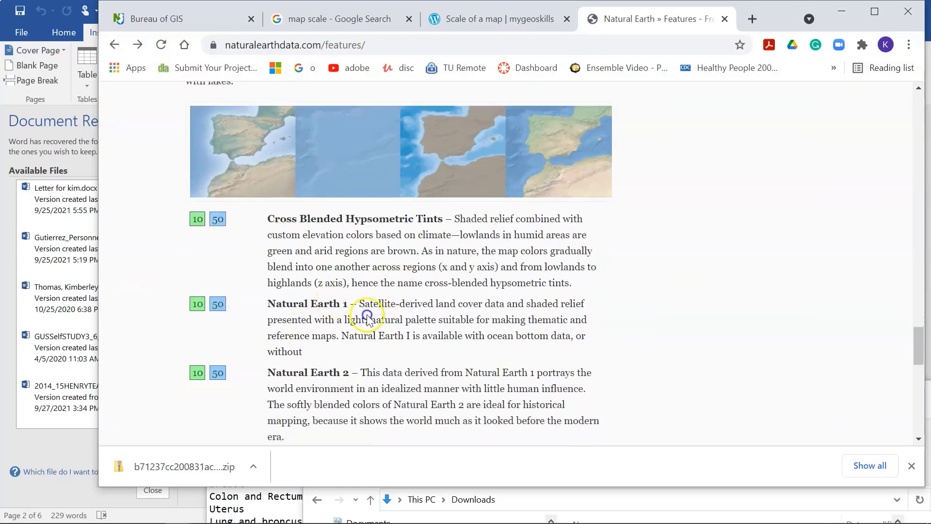
left_click(196, 306)
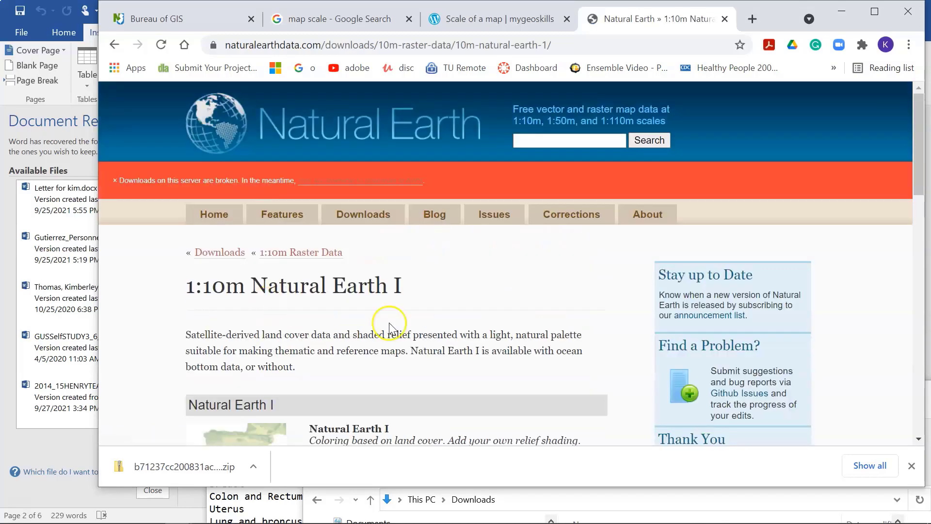
scroll(389, 322, "down", 4)
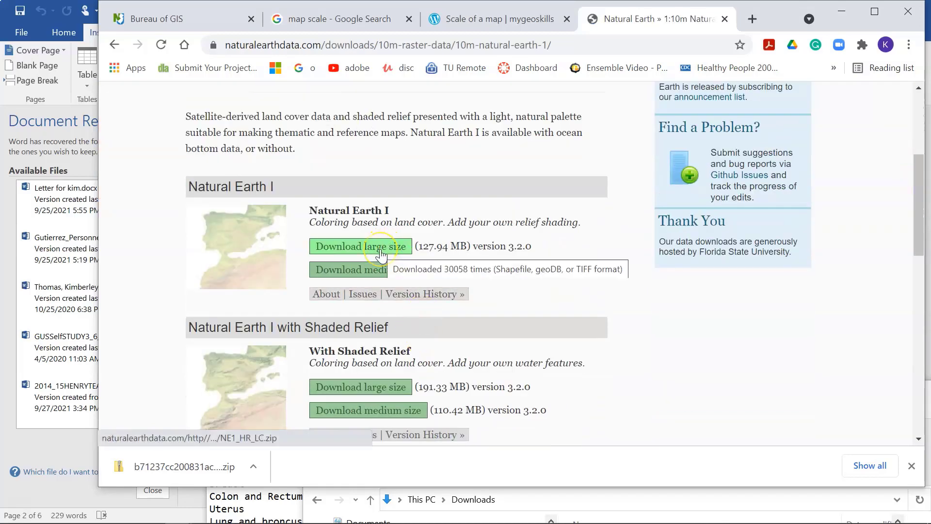
left_click(381, 250)
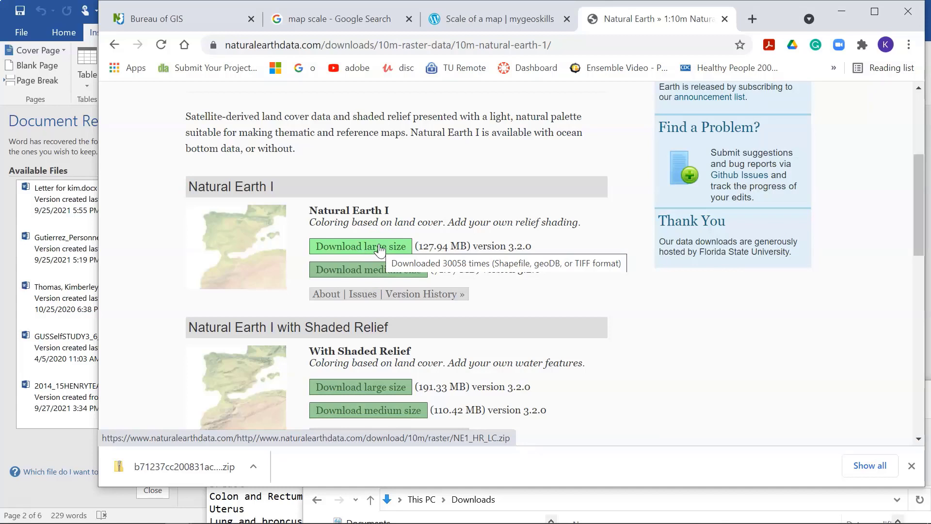
left_click(380, 248)
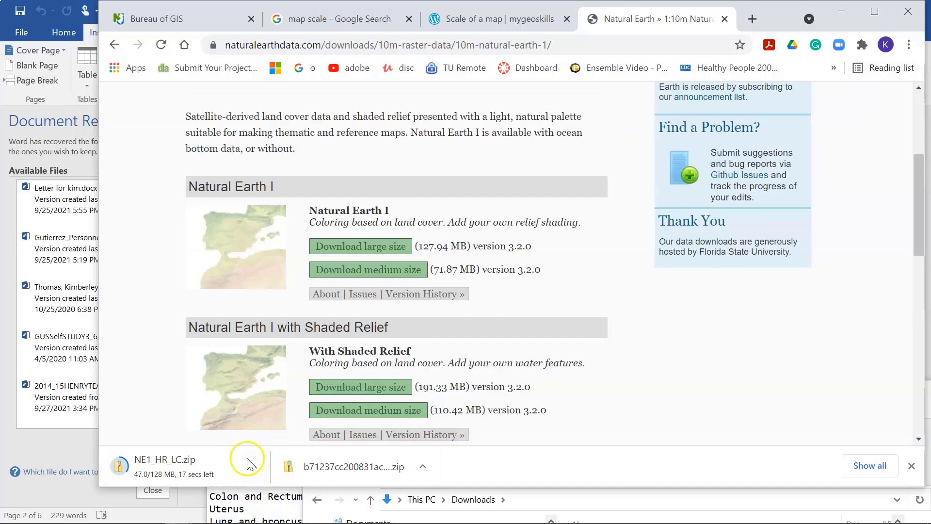
scroll(505, 232, "up", 5)
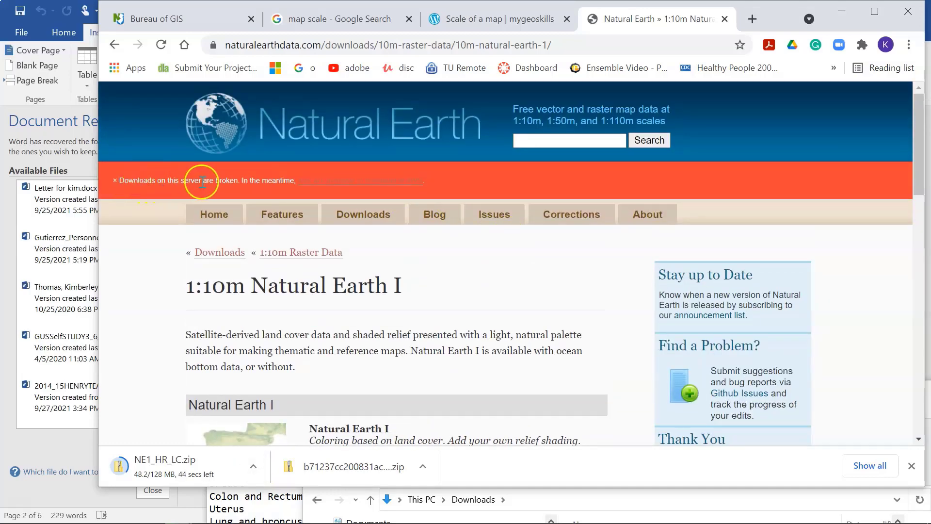
- Open the gist of Natural Earth S3 download links and scroll through its list
left_click(393, 186)
scroll(594, 271, "up", 3)
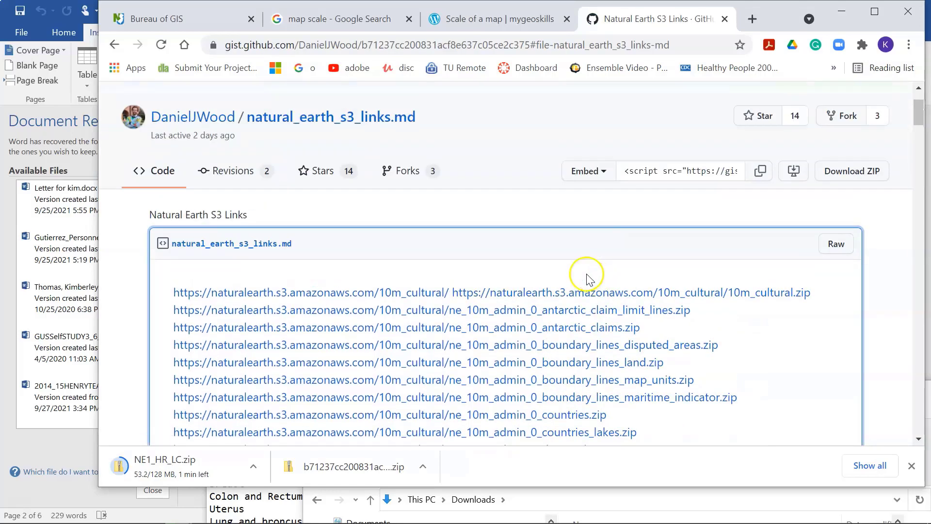
scroll(582, 291, "down", 10)
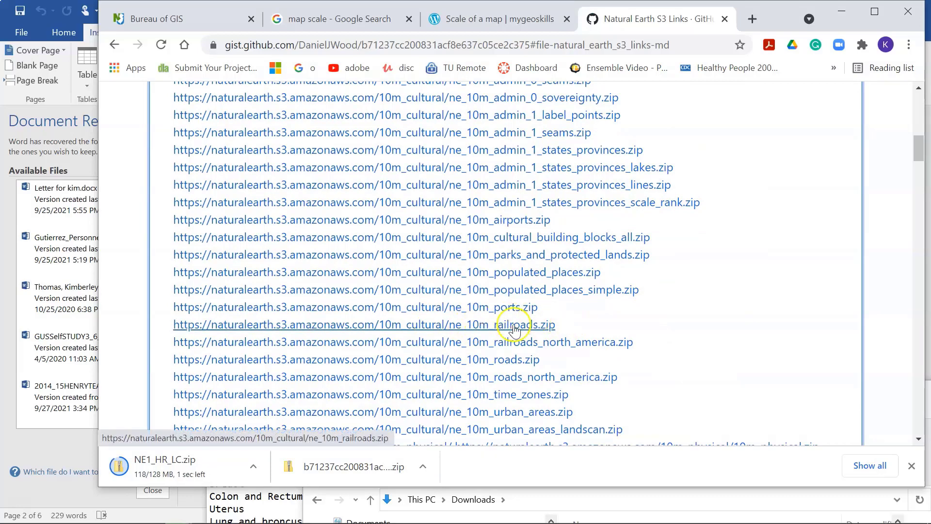
scroll(504, 359, "down", 5)
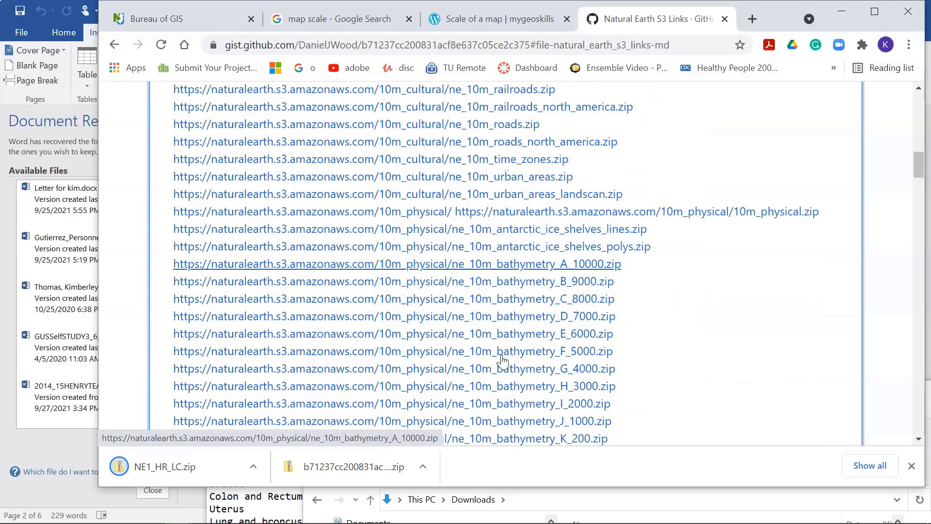
scroll(504, 359, "down", 3)
left_click(552, 301)
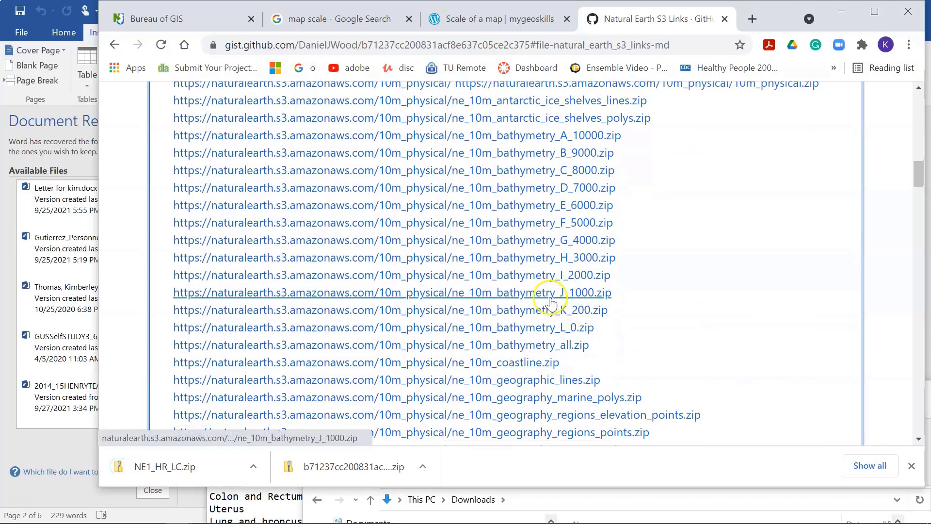
- Download ne_10m_admin_0_countries.zip from the gist's S3 link list
scroll(546, 329, "down", 15)
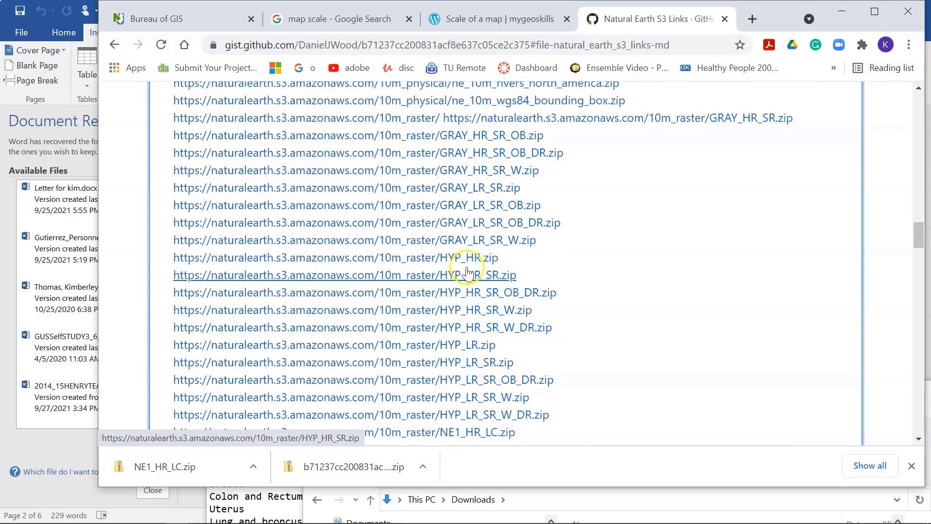
scroll(238, 339, "down", 2)
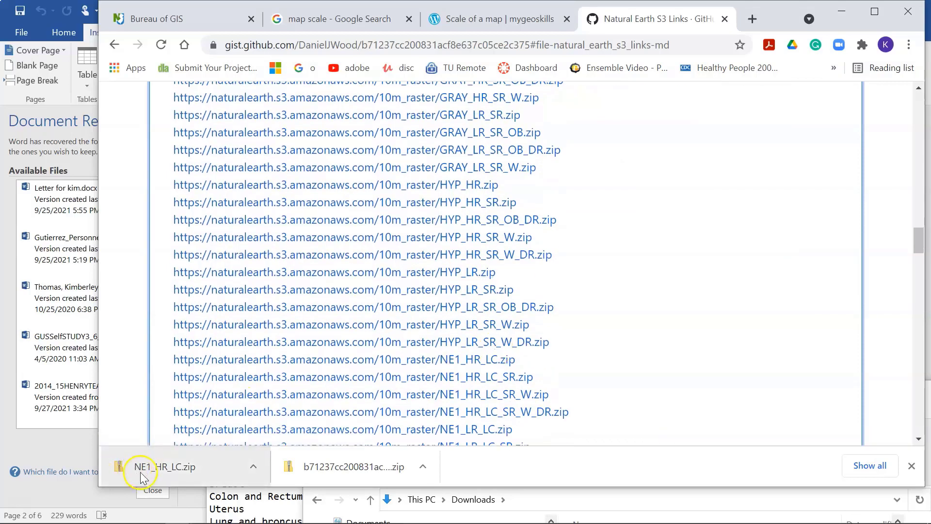
scroll(485, 387, "down", 2)
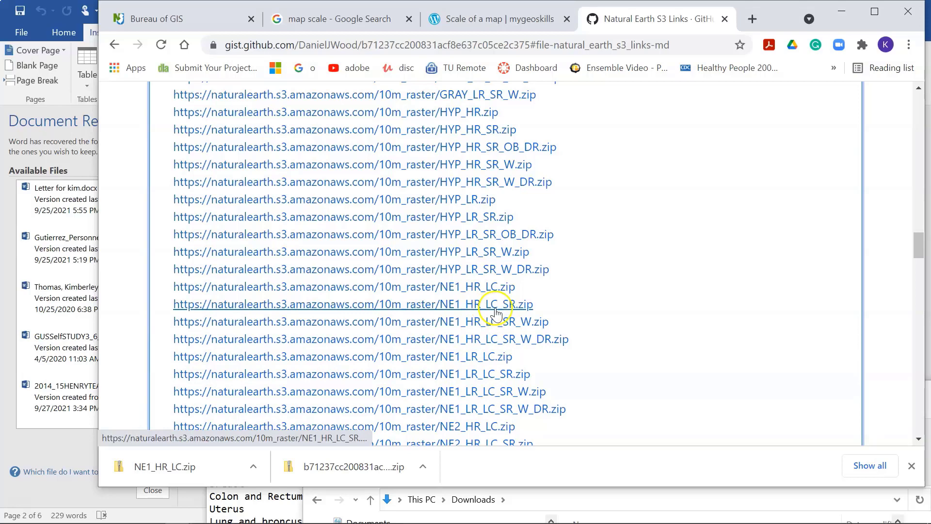
left_click(471, 294)
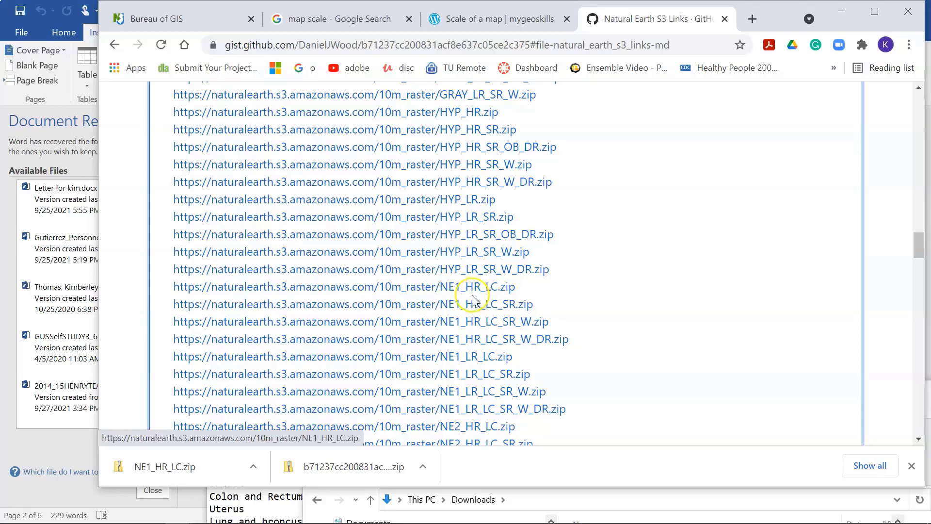
scroll(473, 299, "up", 1)
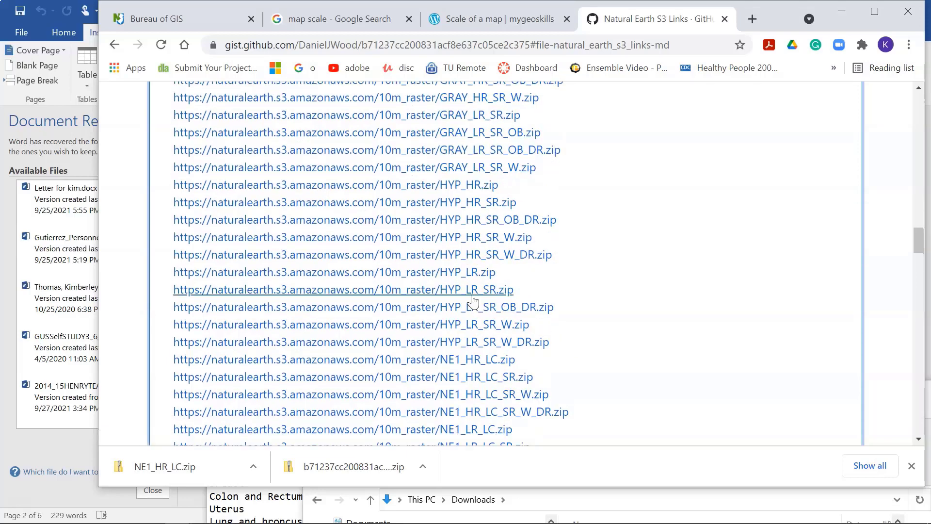
scroll(473, 301, "up", 20)
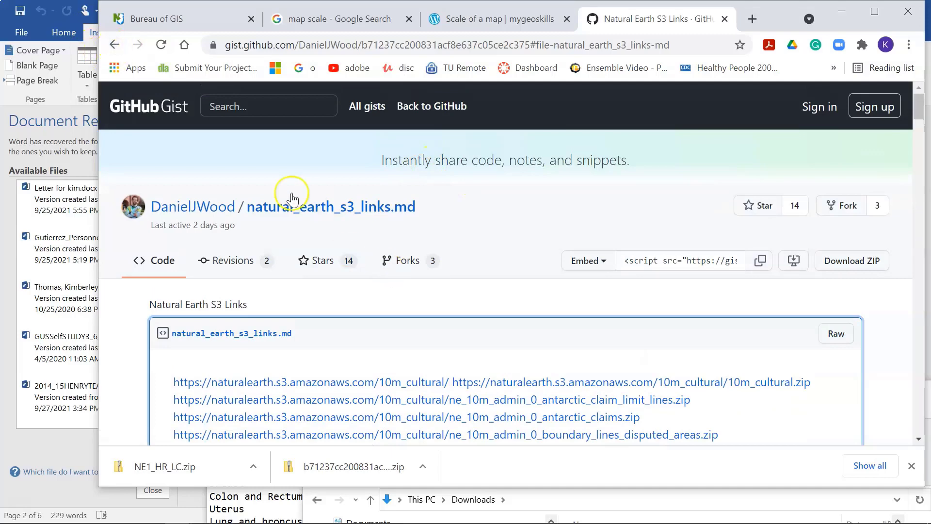
scroll(407, 269, "down", 3)
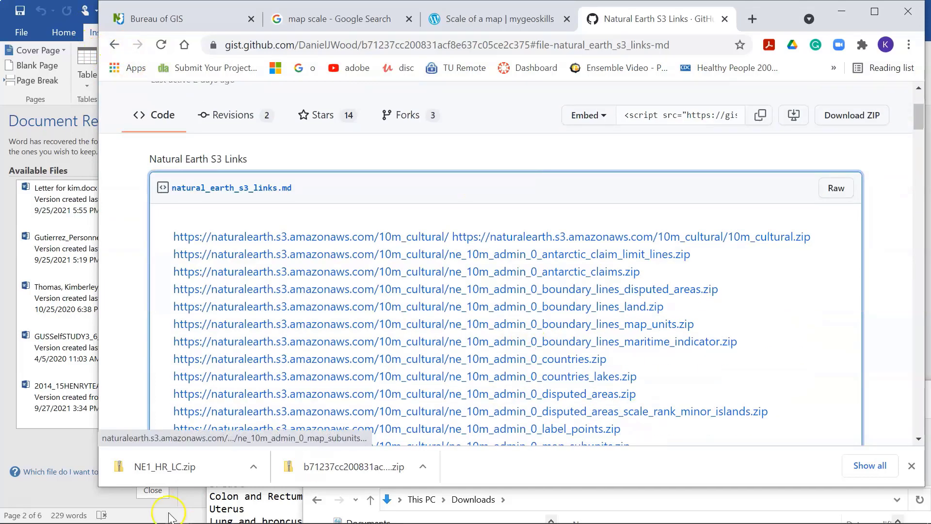
scroll(591, 342, "down", 1)
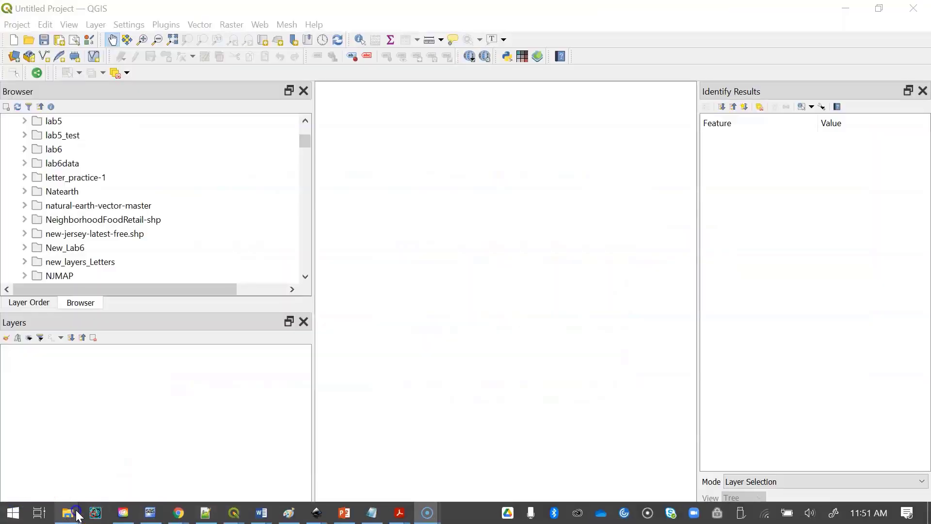
- Select the downloaded NE1_HR_LC.zip and ne_10m_admin_0_countries.zip in Downloads, then minimize that window
left_click(75, 514)
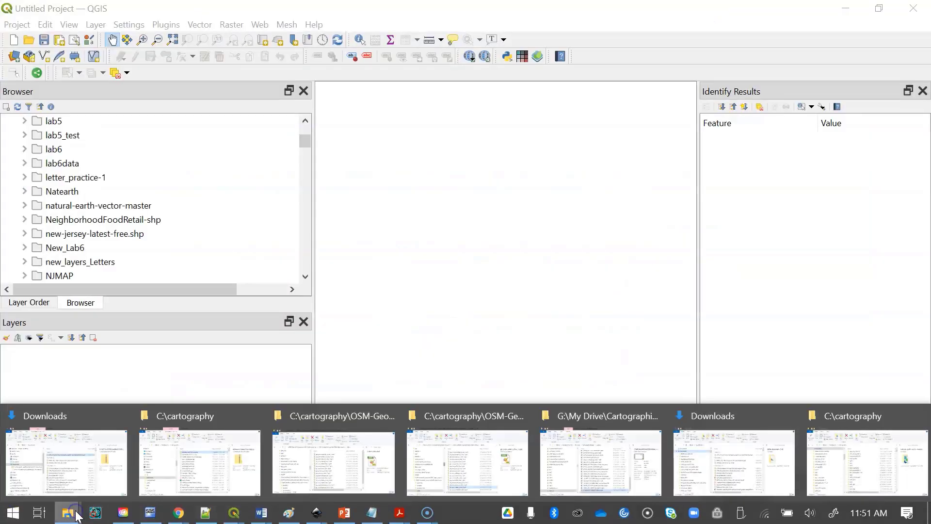
left_click(92, 461)
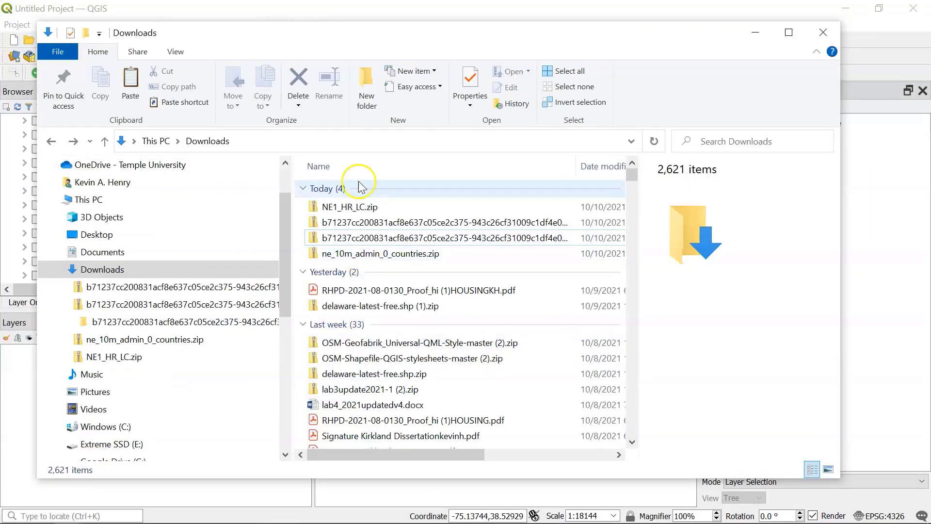
left_click(351, 209)
left_click(356, 254)
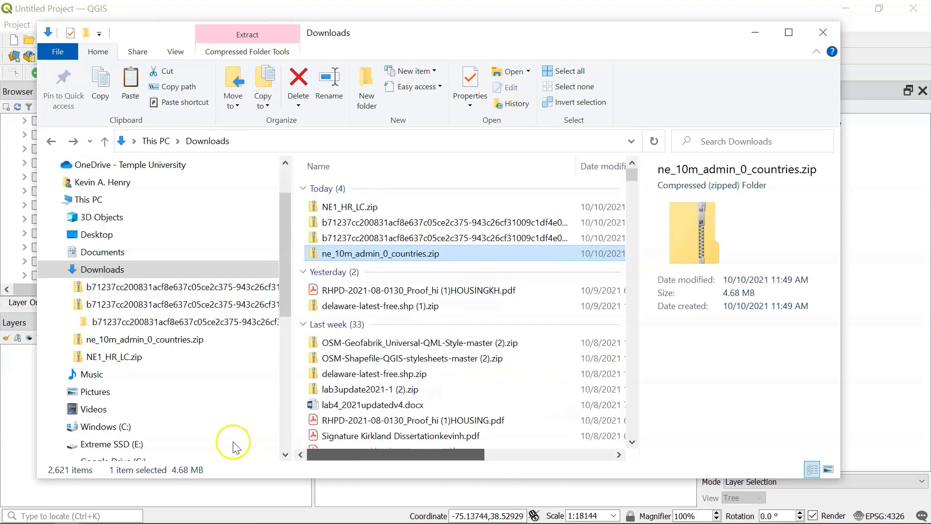
left_click(756, 34)
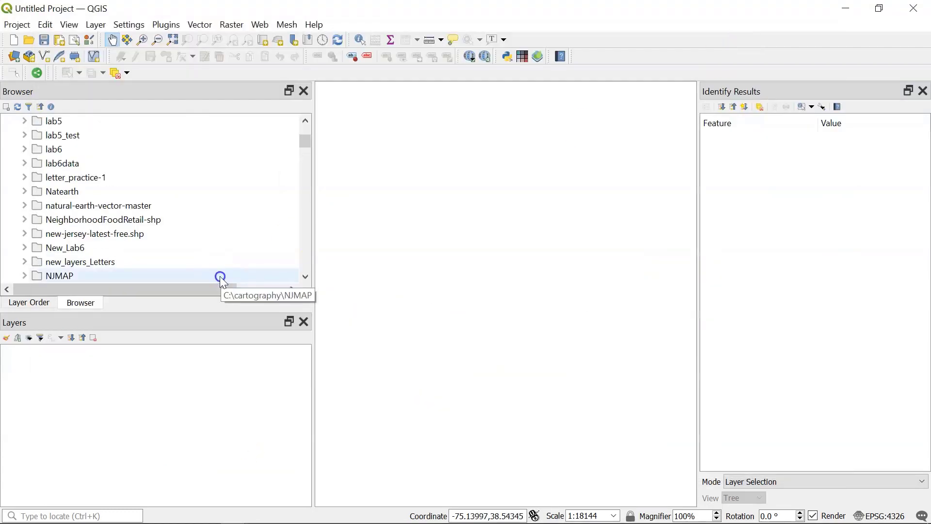
- Bring the C:\cartography File Explorer window to the front
scroll(132, 203, "up", 1)
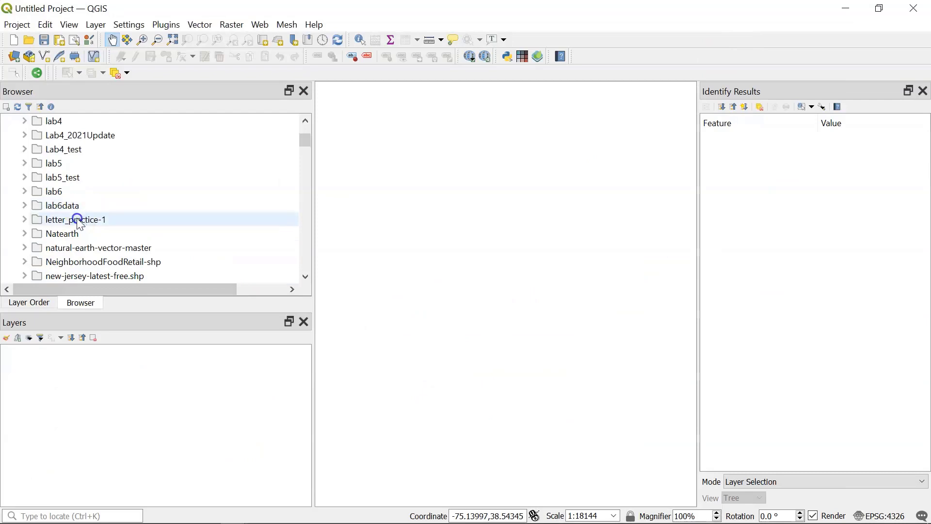
mouse_move(123, 522)
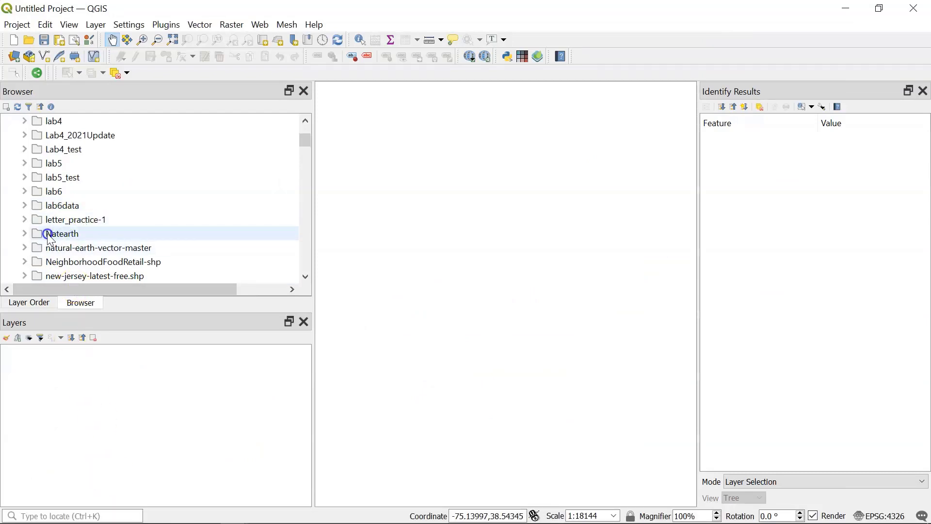
left_click(68, 512)
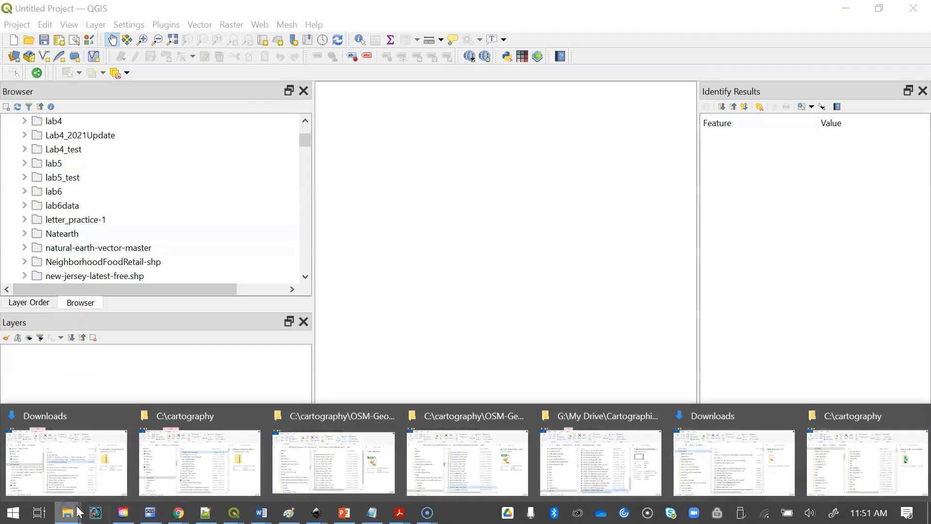
left_click(160, 465)
- In the Natearth folder, extract NE1_HR_LC.zip with 7-Zip into its own folder
scroll(364, 369, "down", 4)
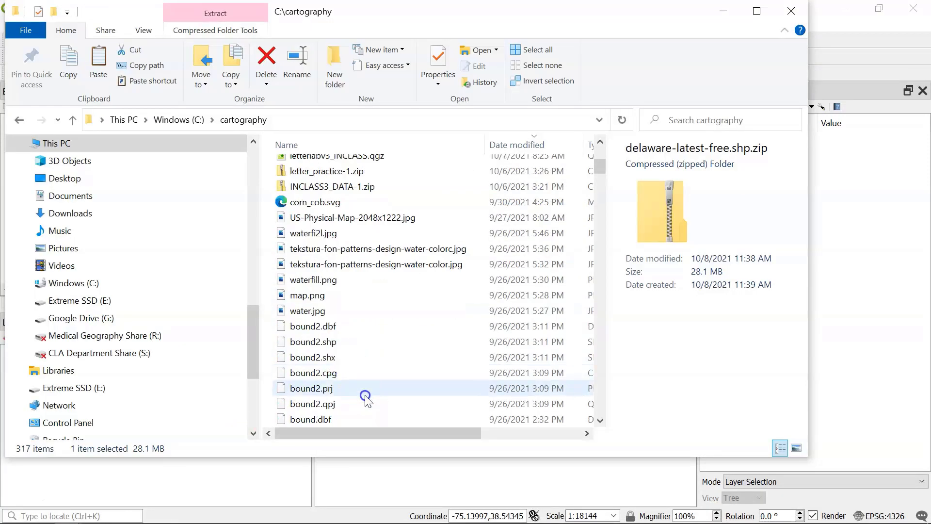
scroll(366, 397, "down", 3)
left_click_drag(597, 183, 601, 412)
scroll(334, 312, "up", 4)
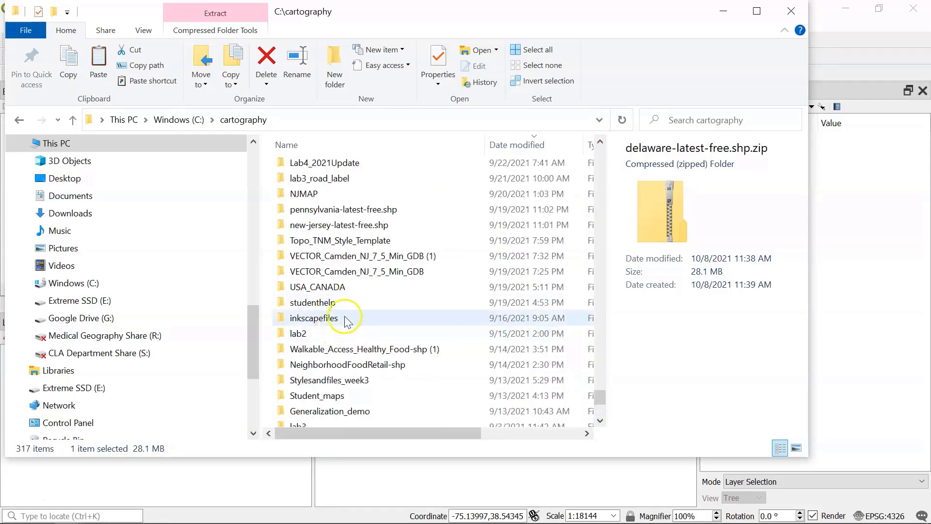
scroll(348, 315, "up", 7)
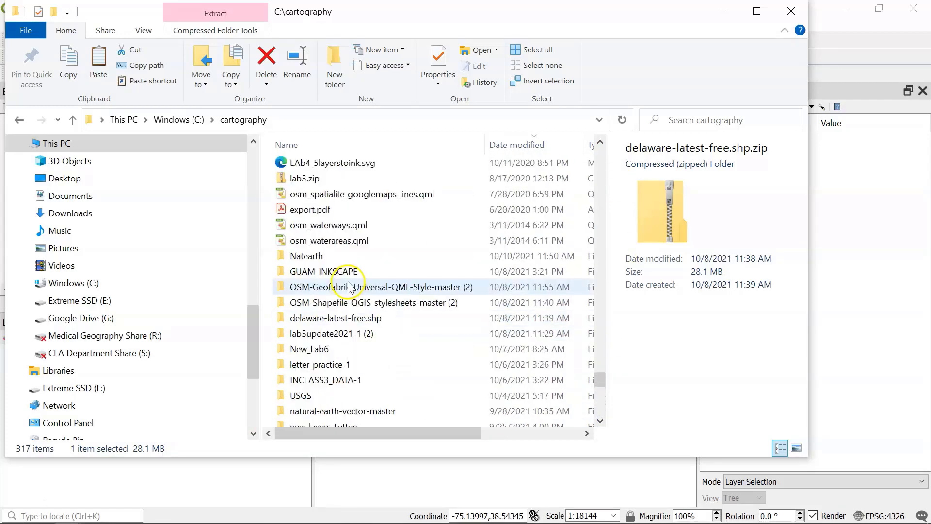
double_click(298, 256)
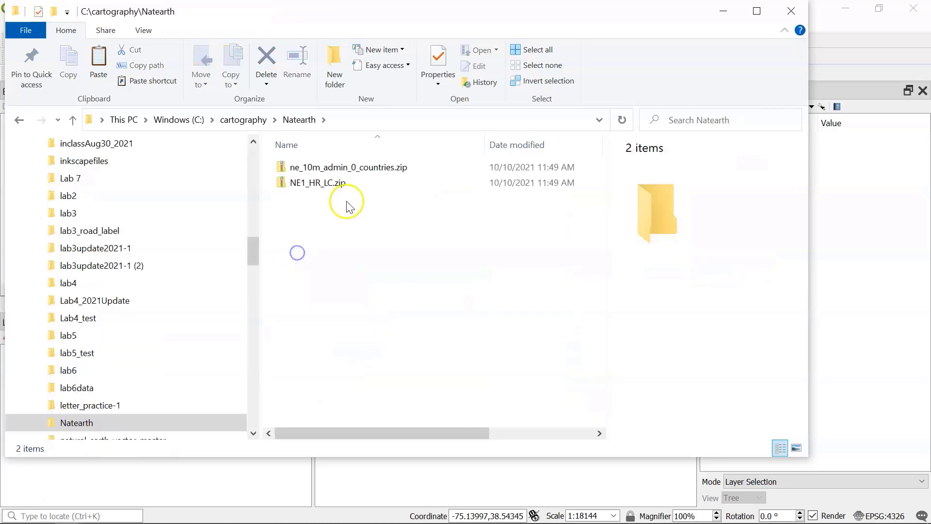
left_click(312, 182)
right_click(313, 183)
mouse_move(239, 231)
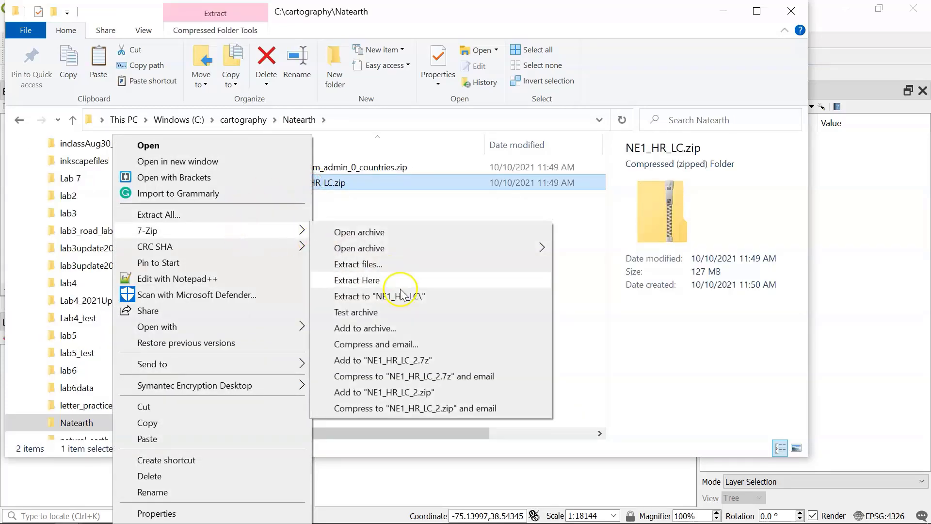
left_click(401, 297)
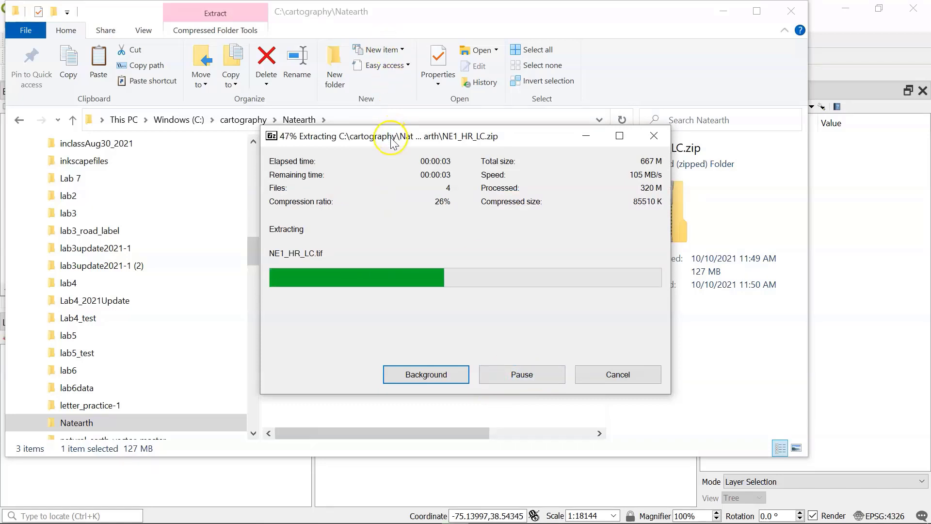
left_click_drag(395, 138, 305, 184)
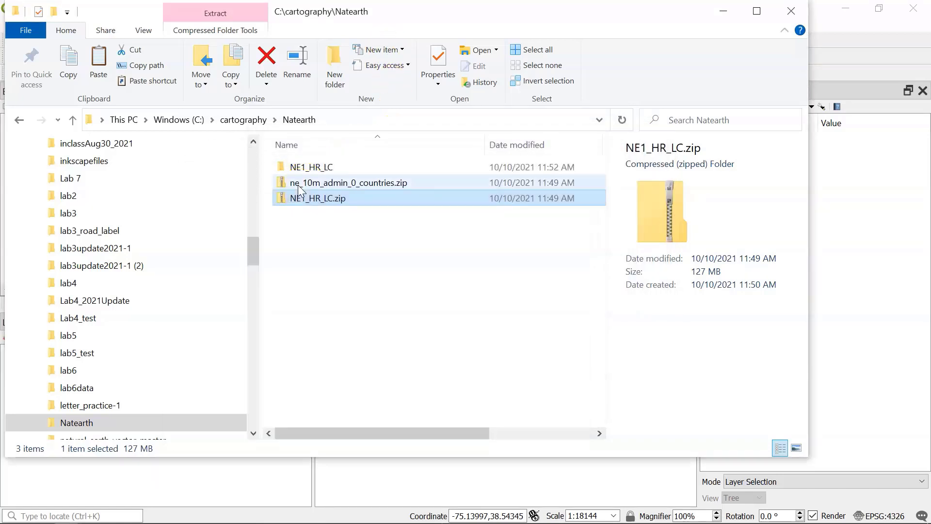
- Extract ne_10m_admin_0_countries.zip into its own folder and minimize File Explorer
left_click(310, 183)
right_click(311, 183)
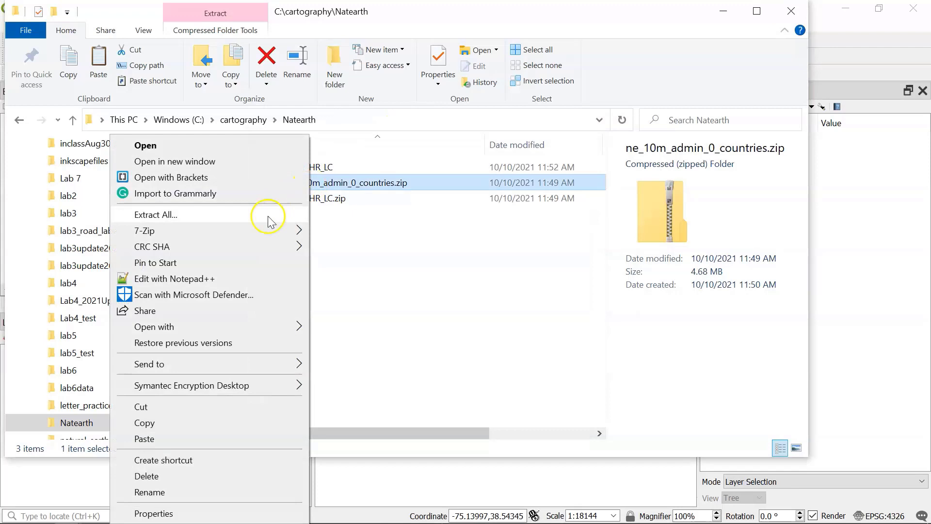
mouse_move(266, 234)
left_click(427, 243)
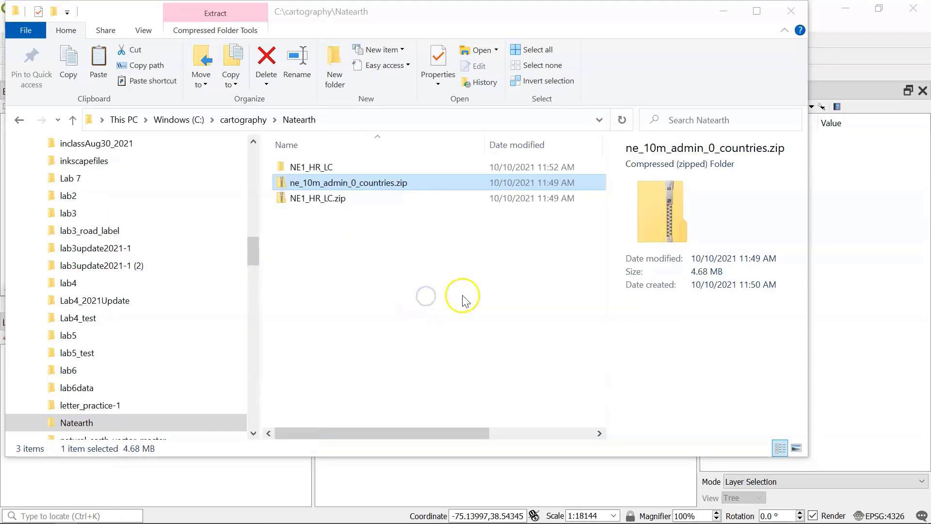
left_click(723, 13)
- Add the ne_10m_admin_0_countries shapefile from the Browser's Natearth folder to the map
scroll(56, 179, "up", 8)
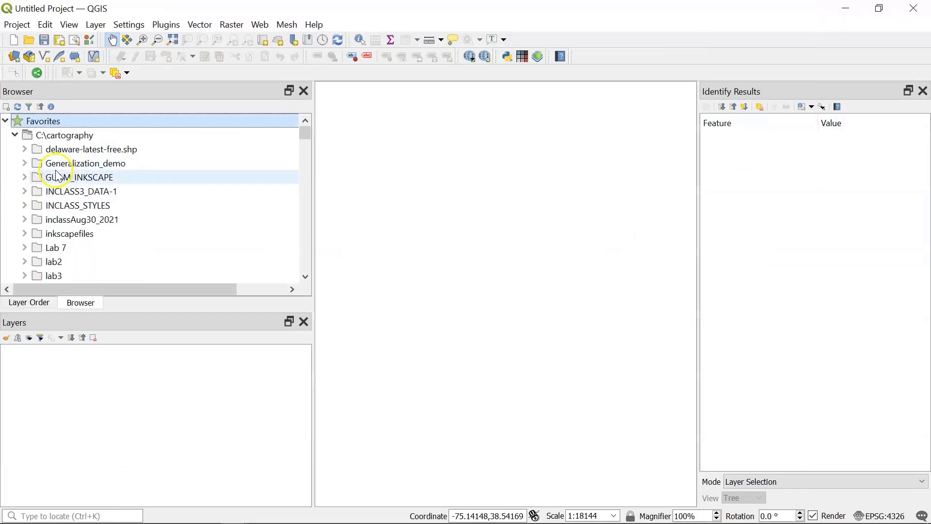
left_click(12, 134)
left_click(15, 149)
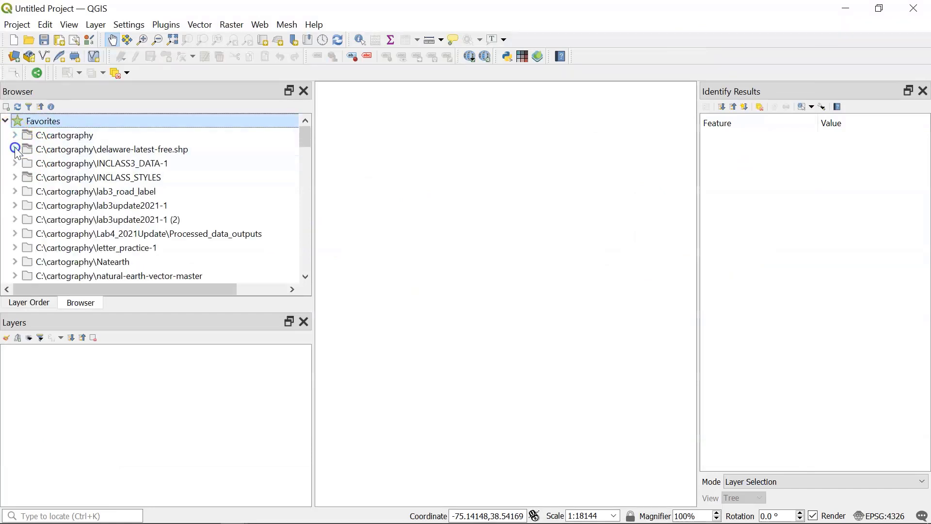
scroll(88, 226, "down", 1)
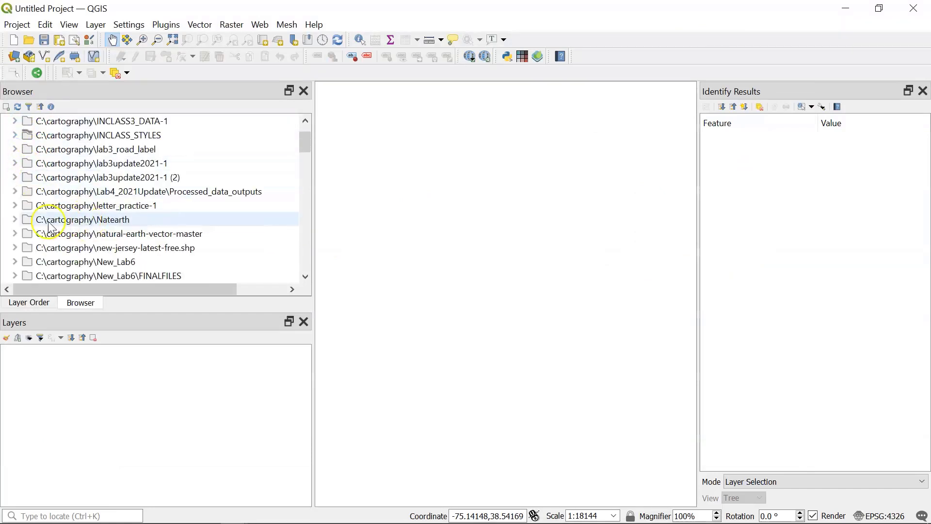
left_click(14, 219)
scroll(58, 223, "down", 1)
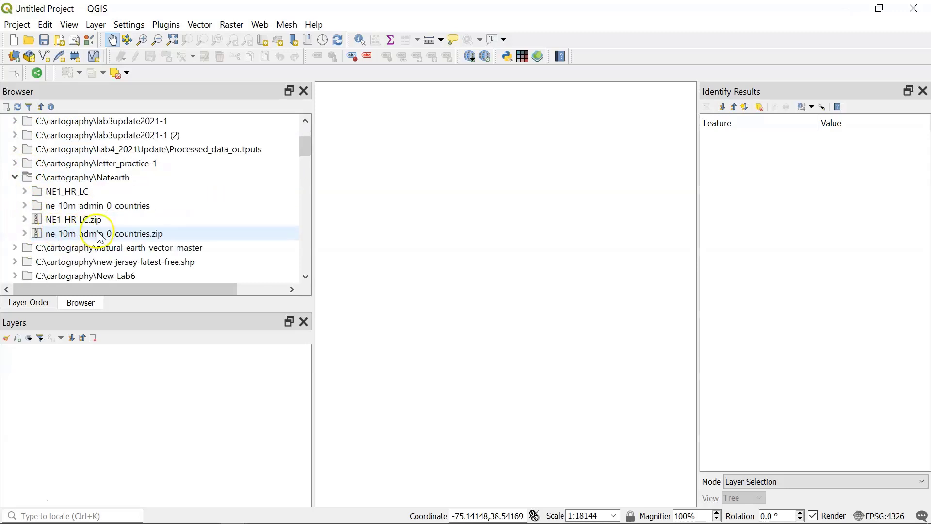
left_click(57, 209)
left_click(27, 205)
left_click_drag(83, 234, 122, 376)
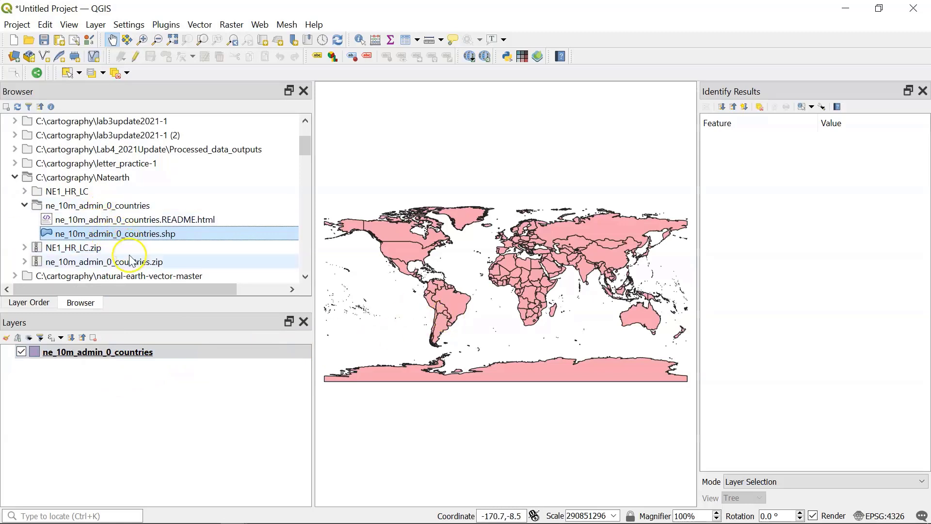
- Add the NE1_HR_LC raster and place the countries layer above it
left_click(24, 191)
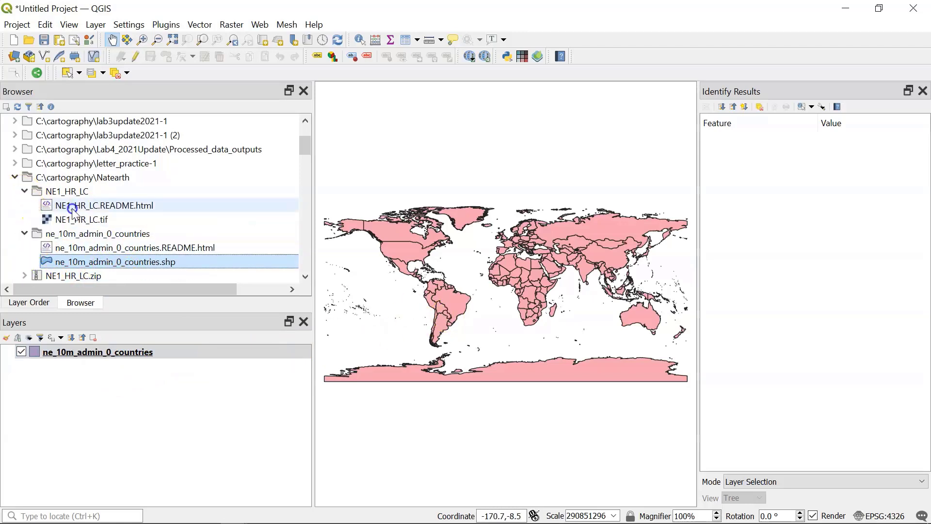
left_click_drag(81, 222, 97, 375)
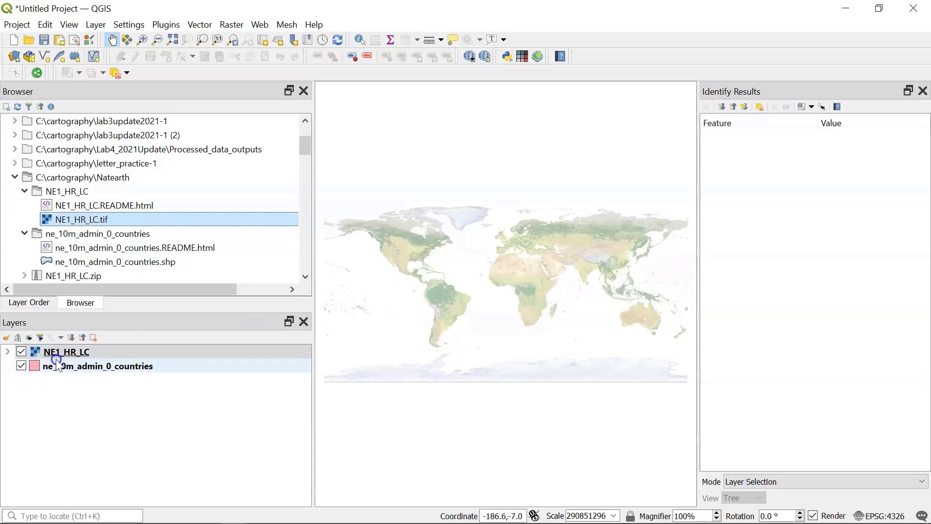
left_click_drag(76, 372, 73, 353)
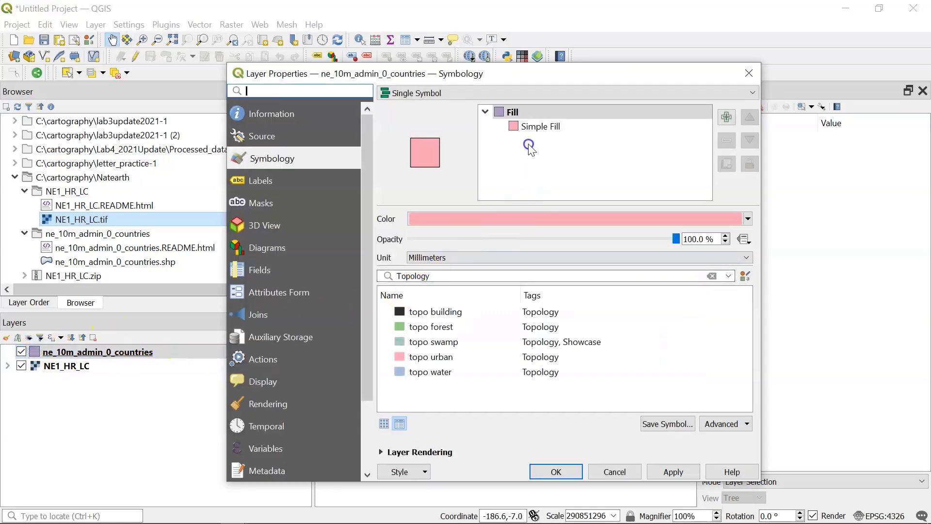
- Set the countries layer's Simple Fill style to No Brush and apply it
left_click(533, 126)
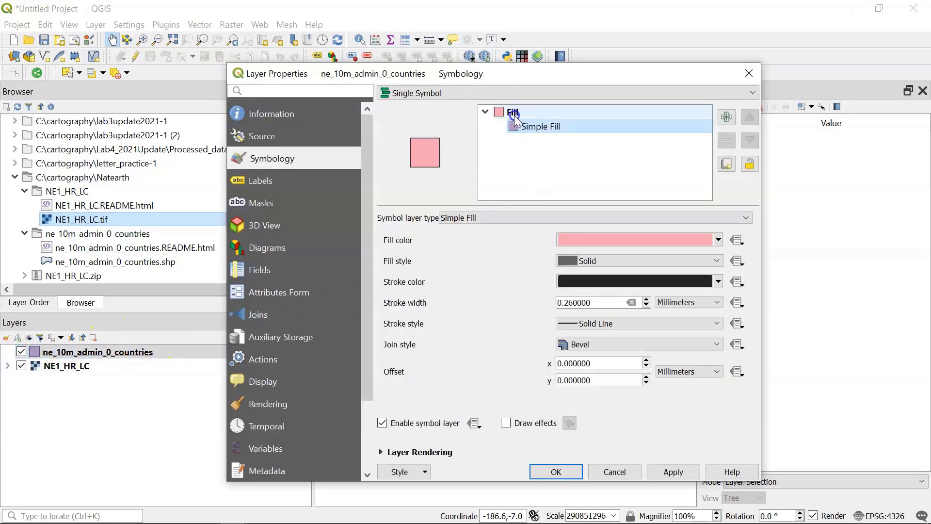
left_click(596, 260)
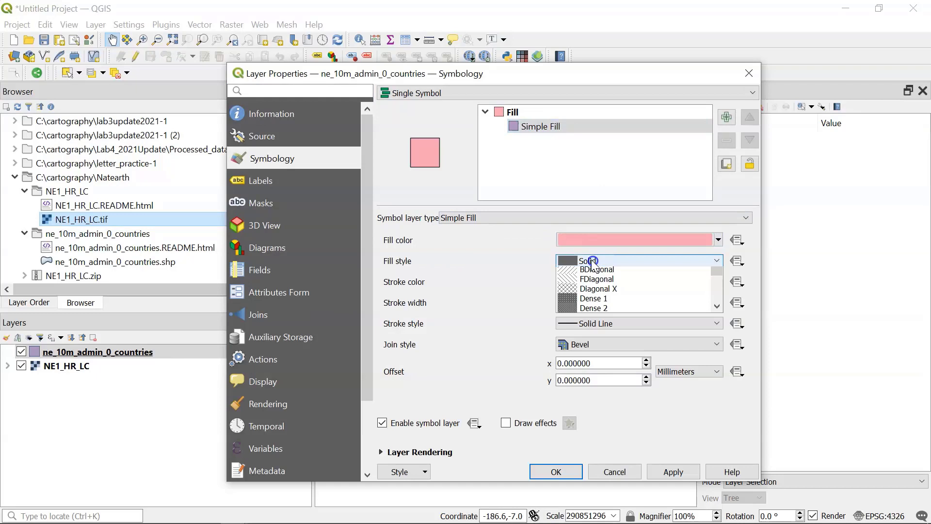
left_click(599, 270)
left_click(680, 472)
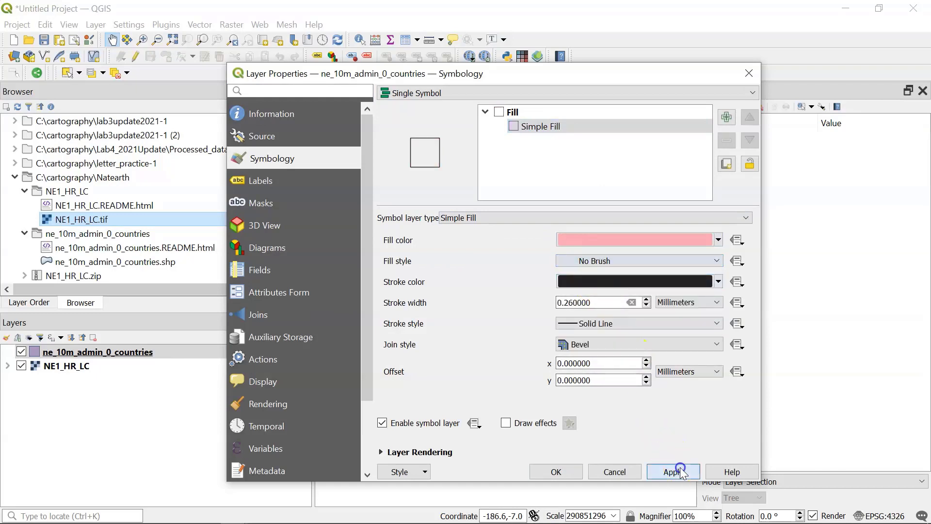
left_click(557, 472)
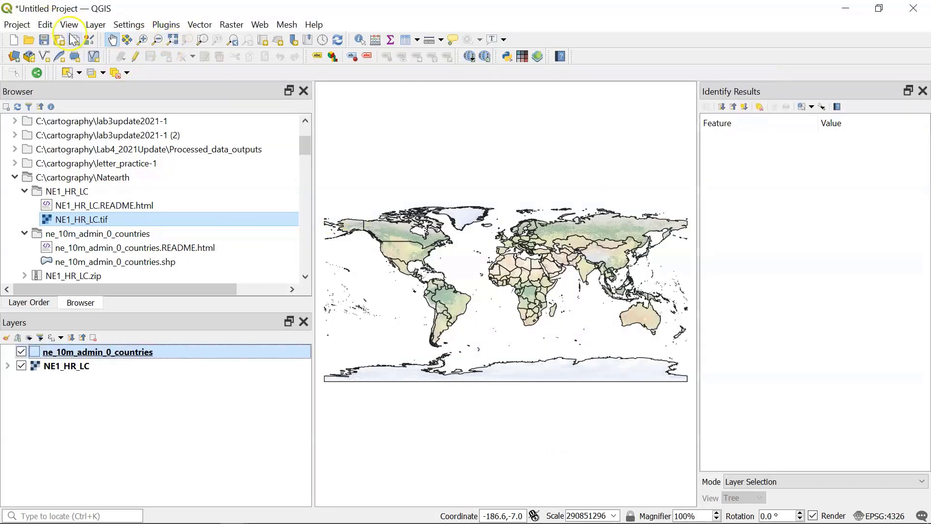
- Zoom into the eastern United States until raster pixels are visible
left_click(144, 41)
left_click_drag(404, 235, 460, 291)
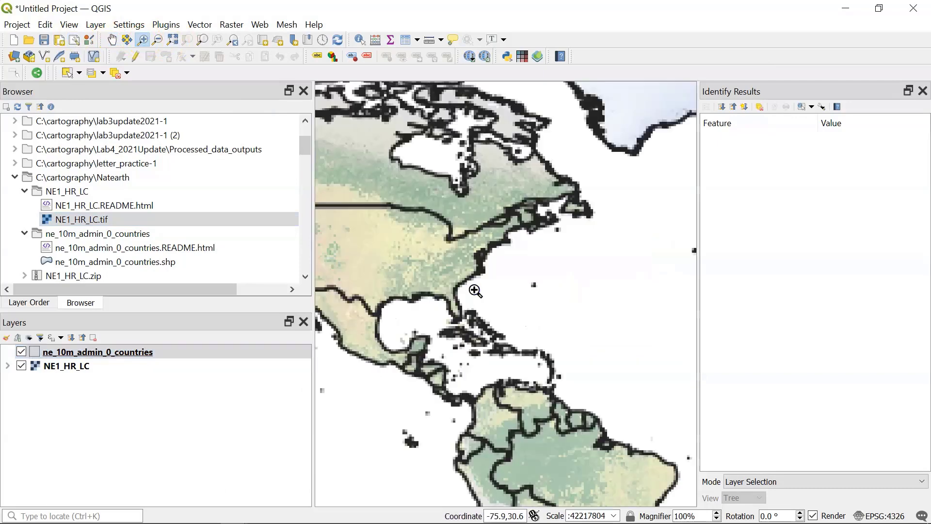
left_click_drag(423, 224, 565, 340)
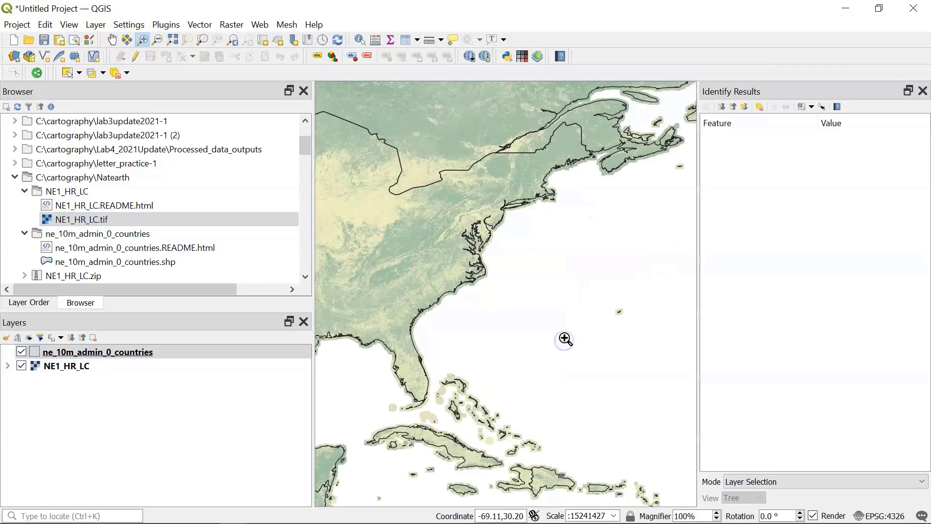
left_click_drag(461, 208, 530, 259)
left_click_drag(512, 223, 570, 263)
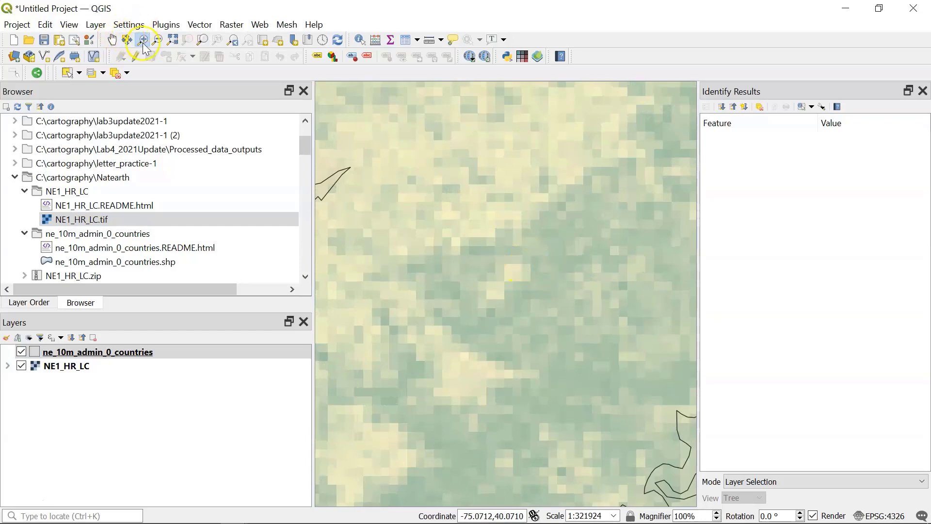
- Zoom back out to show the whole US East Coast
left_click(157, 40)
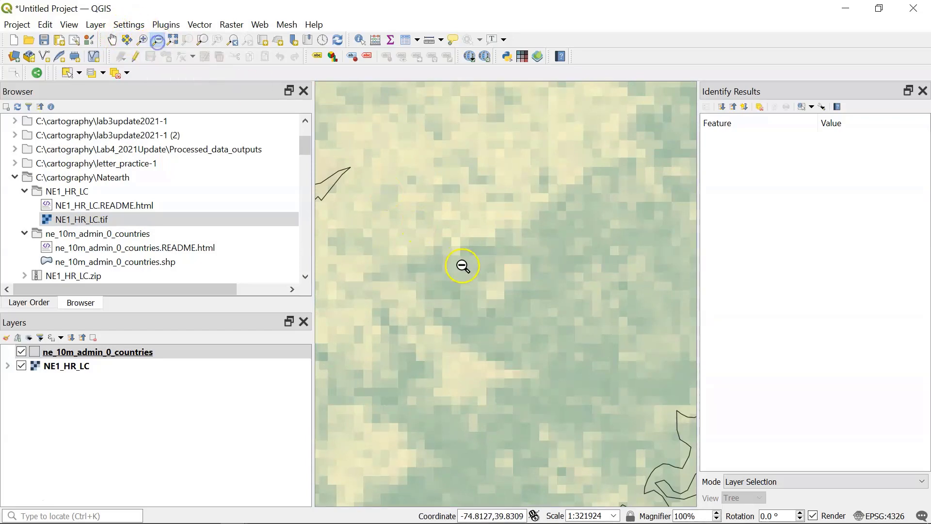
left_click(462, 266)
left_click(462, 267)
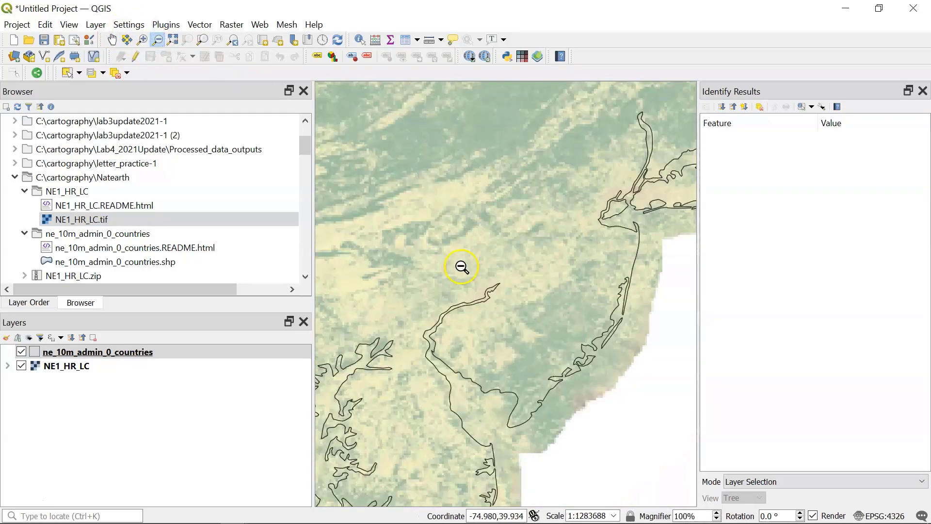
left_click(563, 279)
left_click(508, 266)
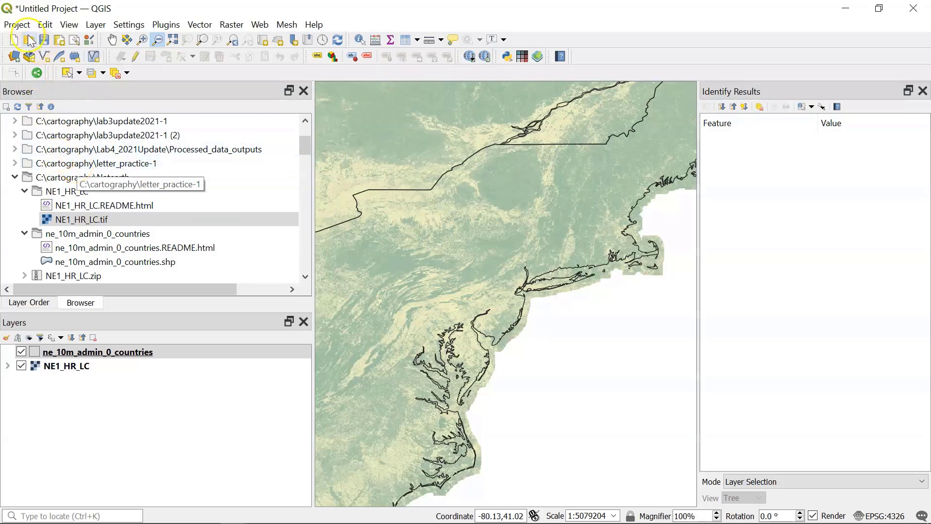
left_click(17, 24)
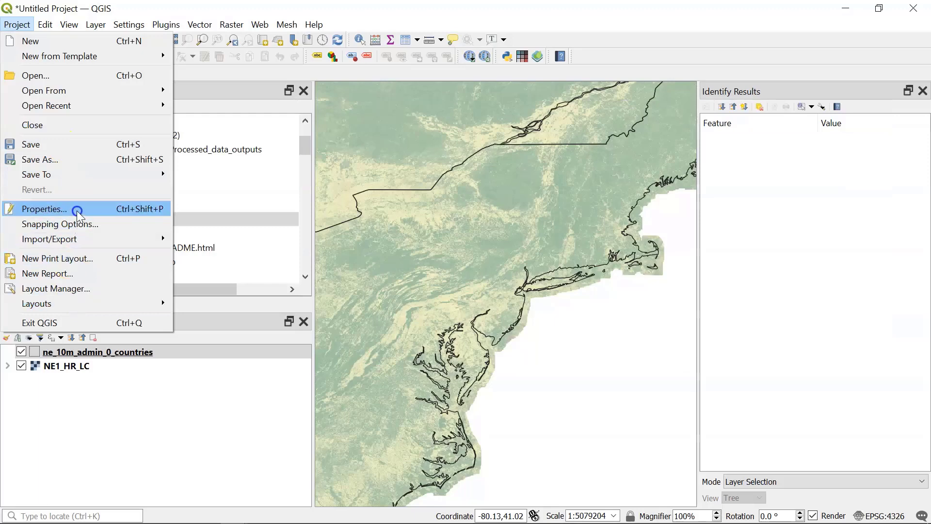
- Zoom out to all of North America and pan it to the centre of the map
left_click(477, 303)
left_click(489, 342)
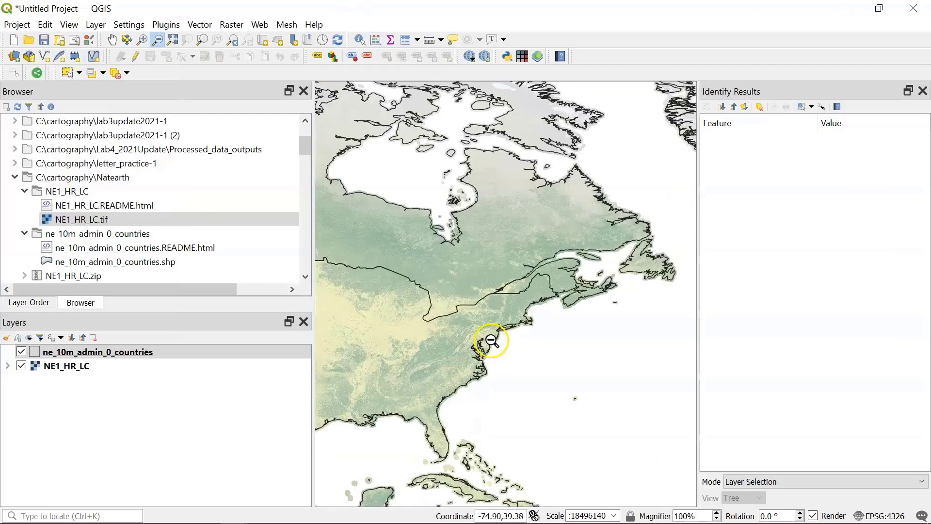
left_click(492, 341)
left_click(112, 42)
left_click_drag(394, 377, 477, 368)
- Set the project CRS to USA_Contiguous_Equidistant_Conic (ESRI:102005), accepting the suggested datum transformation
left_click(17, 24)
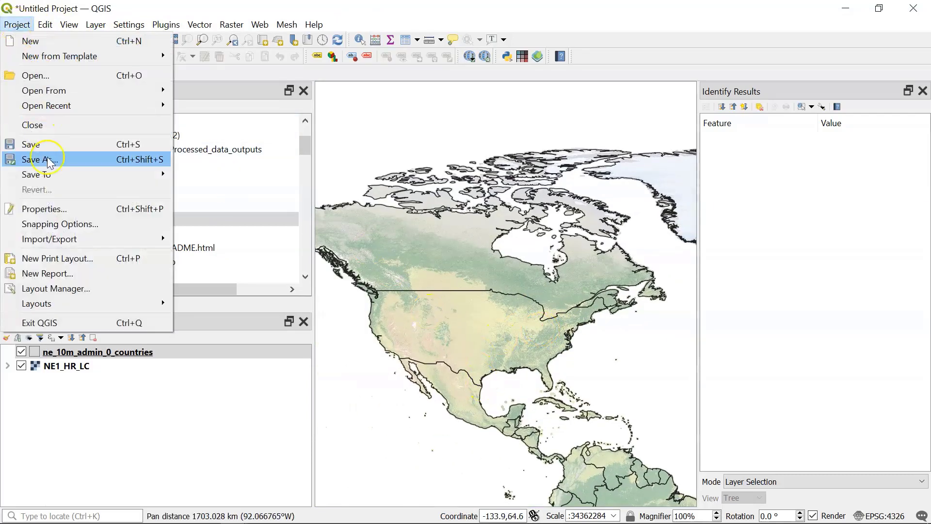
left_click(46, 210)
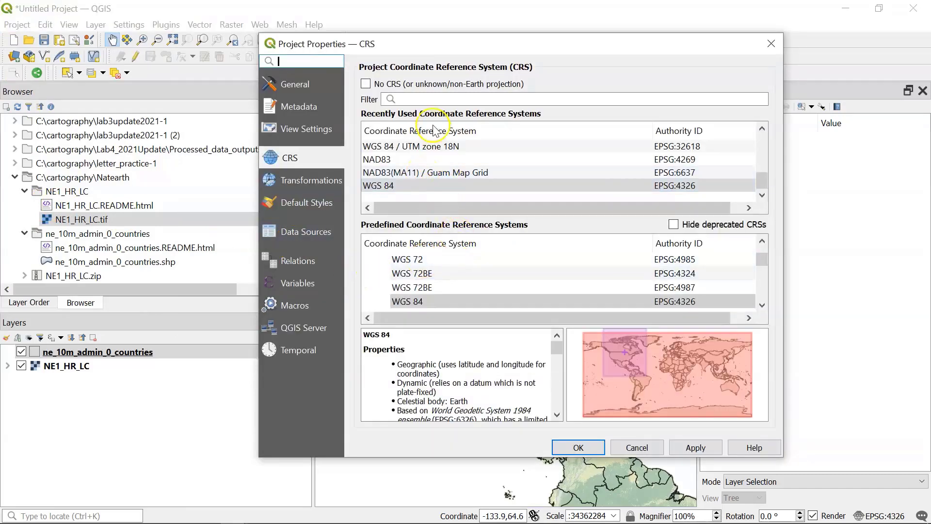
left_click(421, 98)
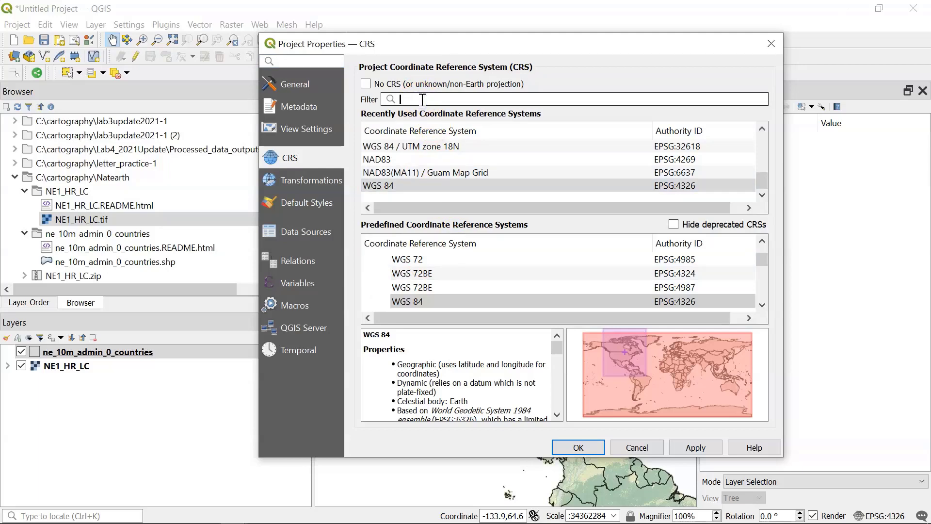
type("equ")
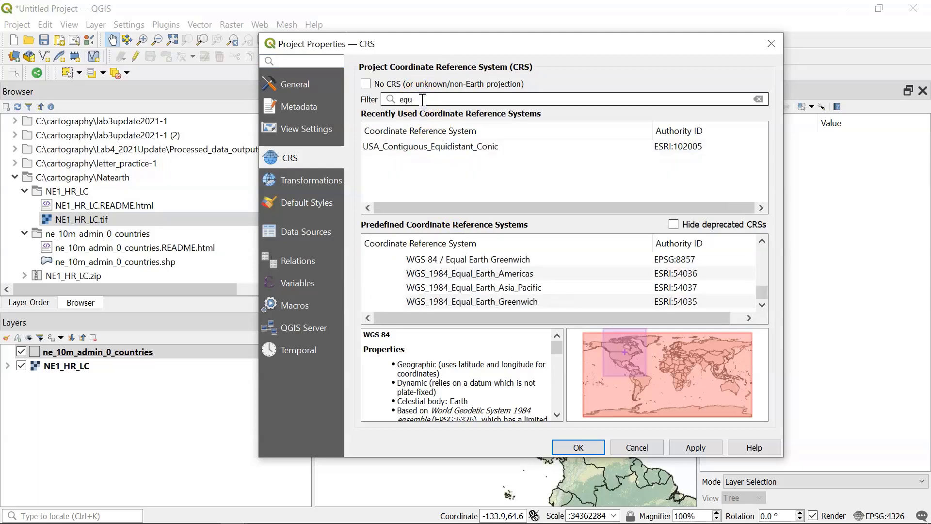
left_click(452, 154)
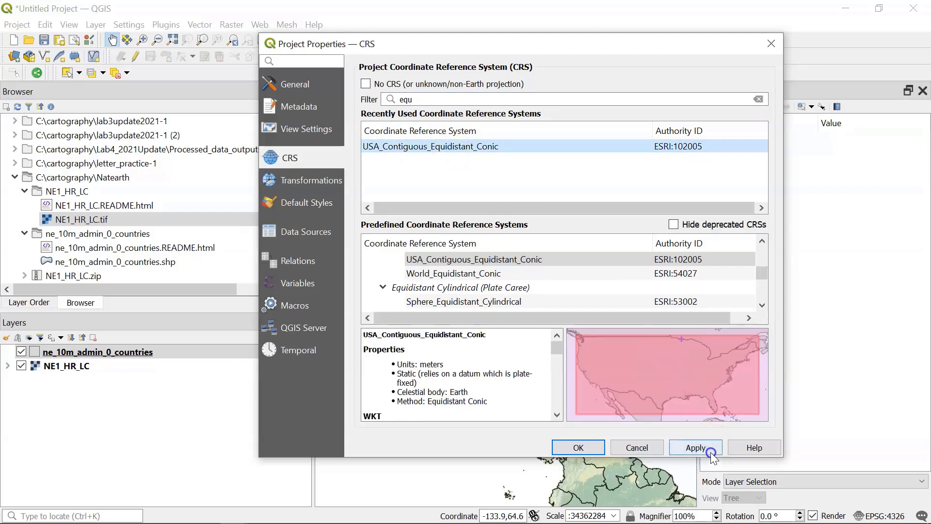
left_click(668, 442)
left_click(677, 483)
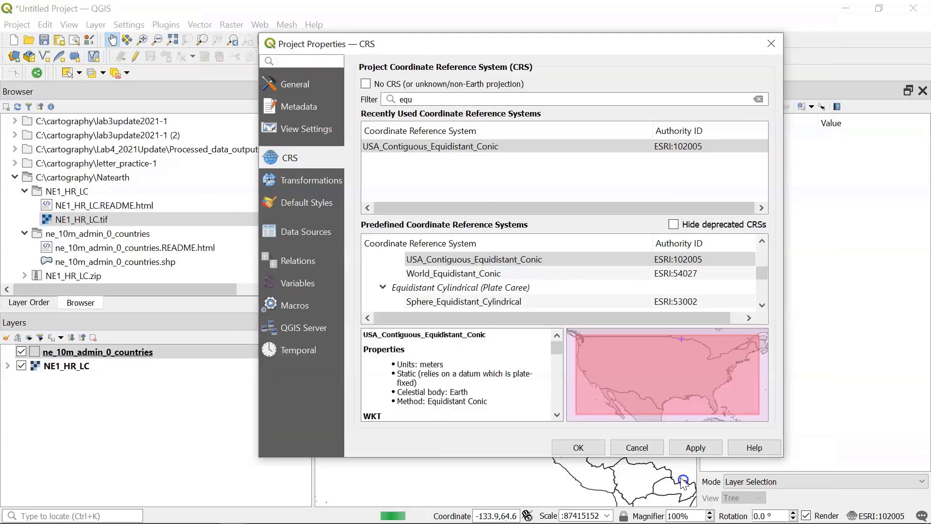
left_click(579, 447)
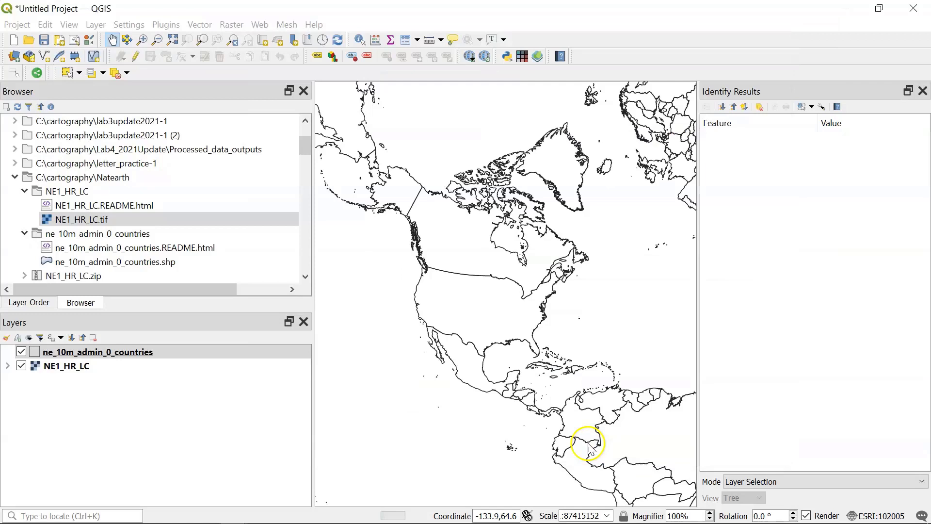
left_click_drag(528, 351, 528, 280)
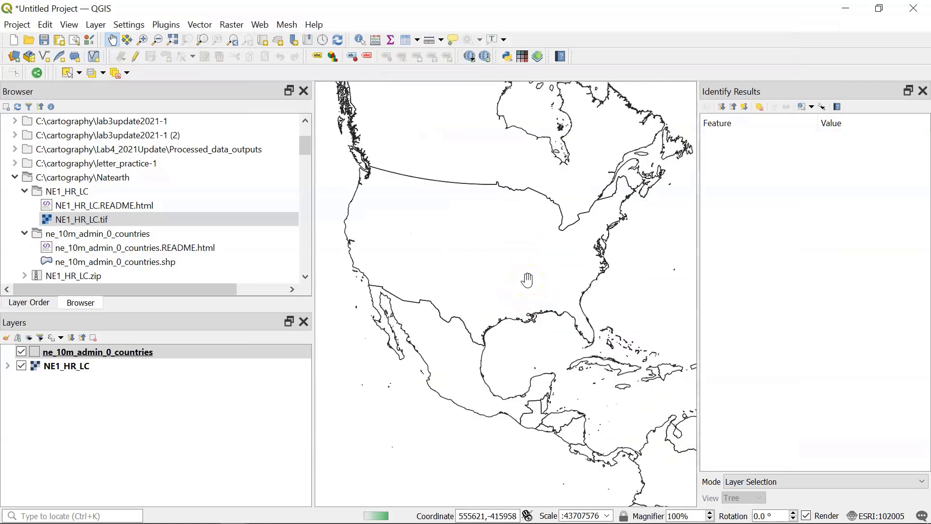